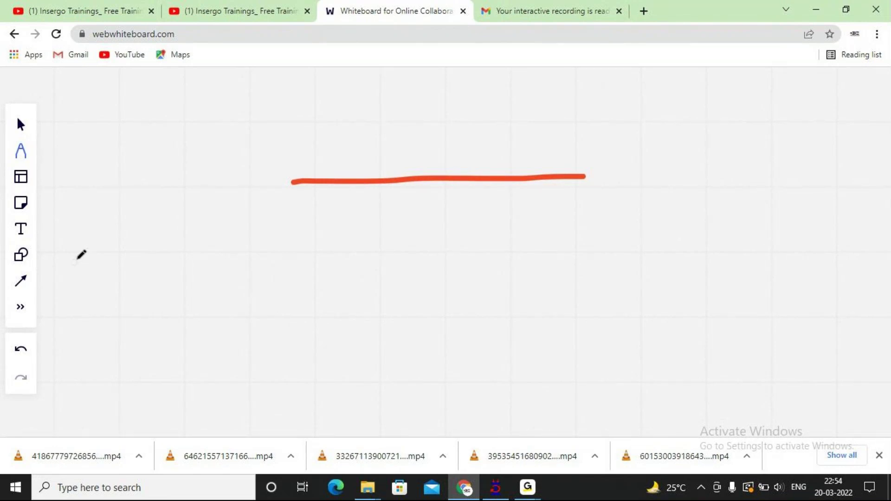
Mark both ends of the sketched beam line and write 100Ft above it.
left_click_drag(298, 176, 294, 183)
left_click_drag(584, 184, 586, 173)
mouse_move(419, 115)
left_mouse_down()
mouse_move(419, 137)
mouse_move(453, 119)
mouse_move(481, 127)
mouse_move(487, 108)
mouse_move(509, 111)
mouse_move(534, 137)
mouse_move(548, 110)
left_mouse_up()
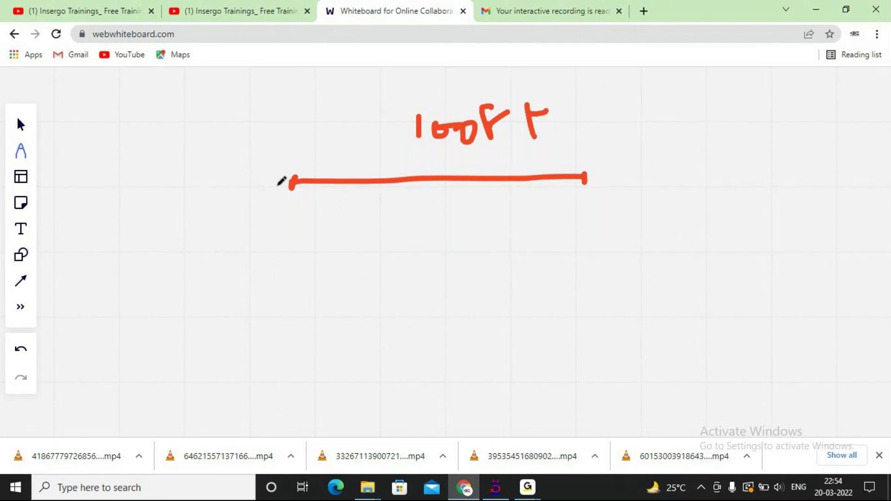
Sketch a triangular support at each beam end and a downward load arrow labelled 100 kN with an underline.
mouse_move(292, 183)
left_mouse_down()
mouse_move(274, 203)
mouse_move(295, 177)
mouse_move(312, 197)
mouse_move(281, 204)
mouse_move(293, 192)
left_mouse_up()
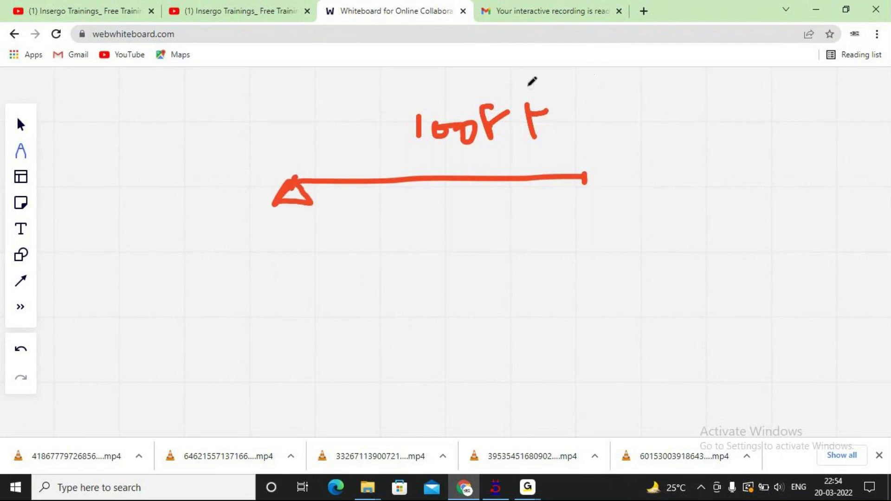
mouse_move(495, 76)
left_mouse_down()
mouse_move(517, 160)
mouse_move(526, 142)
left_mouse_up()
mouse_move(566, 98)
left_mouse_down()
mouse_move(567, 118)
mouse_move(640, 85)
mouse_move(666, 94)
mouse_move(665, 83)
left_mouse_up()
left_click_drag(700, 124, 558, 140)
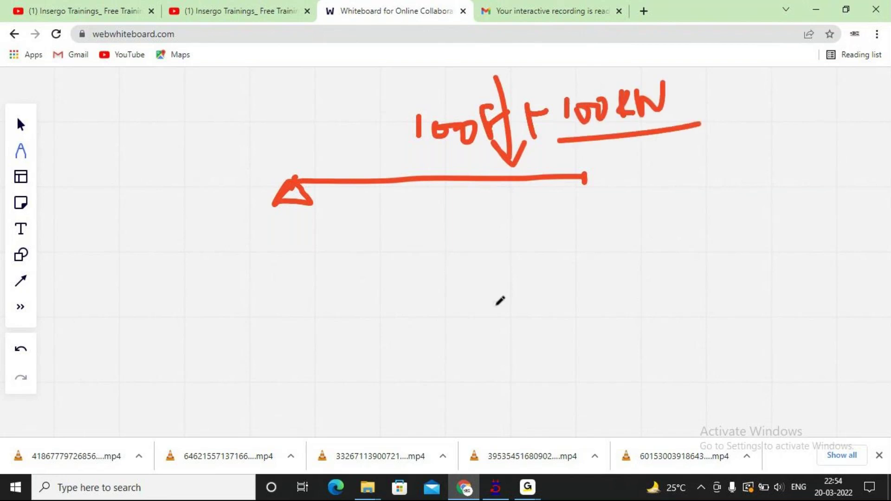
mouse_move(585, 176)
left_mouse_down()
mouse_move(565, 200)
mouse_move(592, 200)
mouse_move(562, 204)
mouse_move(577, 210)
left_mouse_up()
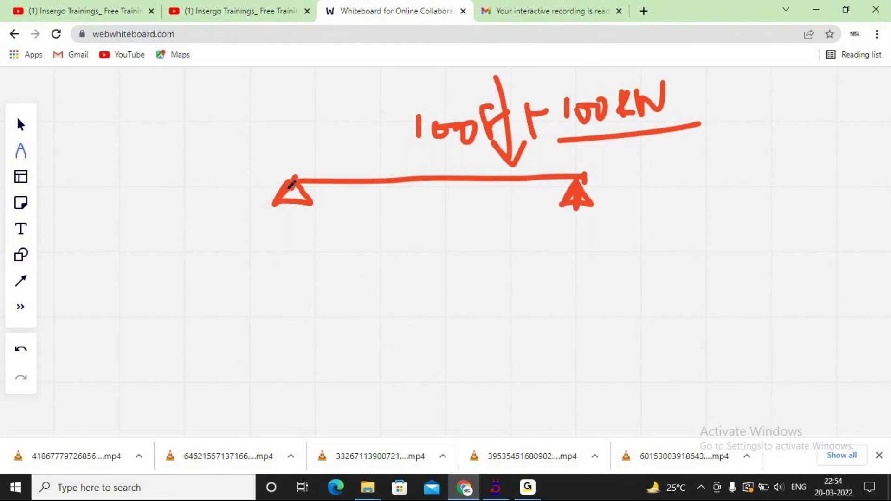
Circle the 100 kN label with a downward arrow beside it, and draw lines outward from both end supports.
mouse_move(687, 83)
left_mouse_down()
mouse_move(688, 165)
mouse_move(701, 145)
left_mouse_up()
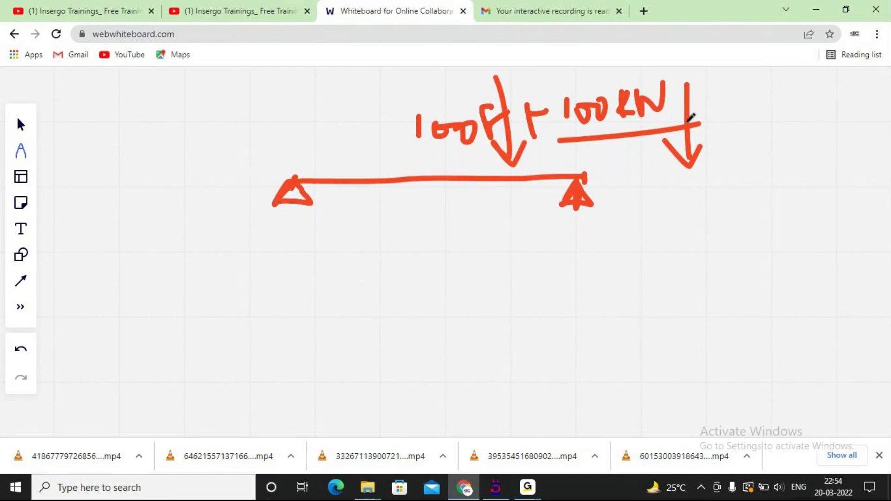
mouse_move(645, 73)
left_mouse_down()
mouse_move(567, 94)
mouse_move(673, 90)
left_mouse_up()
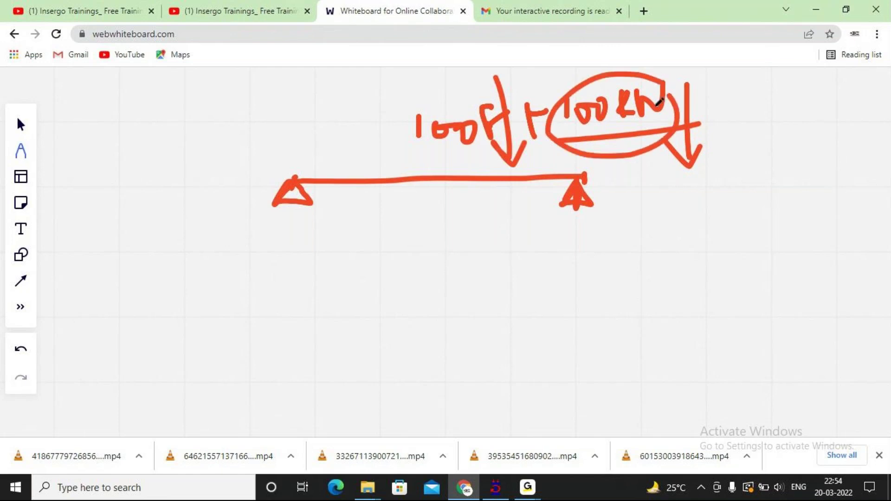
left_click_drag(298, 191, 245, 223)
left_click_drag(584, 198, 671, 192)
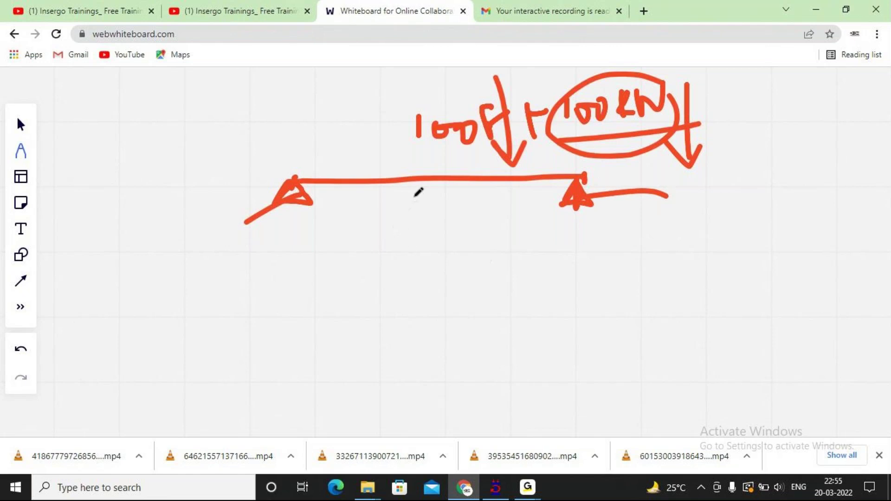
Sketch a triangular support at midspan, a downward load arrow on each span and an upward arrow beneath the second span.
left_click_drag(430, 176, 411, 205)
mouse_move(433, 177)
left_mouse_down()
mouse_move(454, 199)
mouse_move(411, 206)
left_mouse_up()
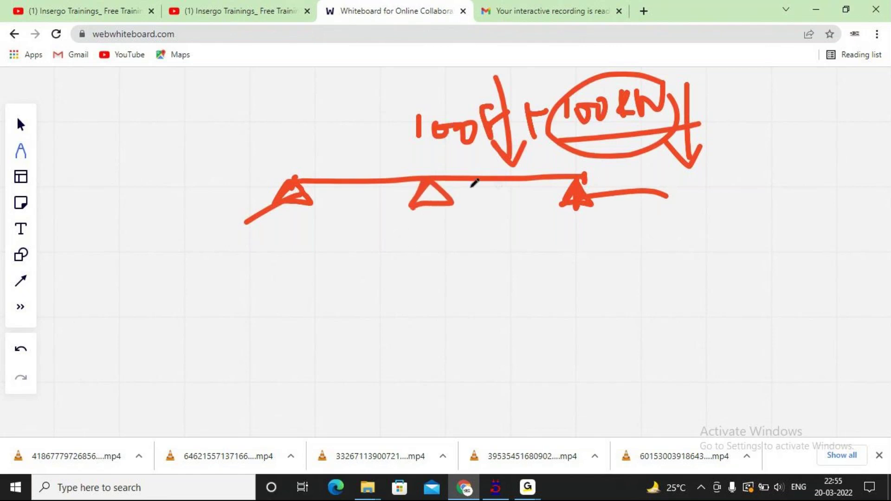
mouse_move(340, 116)
left_mouse_down()
mouse_move(341, 174)
mouse_move(351, 159)
left_mouse_up()
mouse_move(540, 106)
left_mouse_down()
mouse_move(541, 163)
mouse_move(555, 138)
left_mouse_up()
left_click_drag(336, 150, 337, 160)
left_click_drag(544, 281, 542, 179)
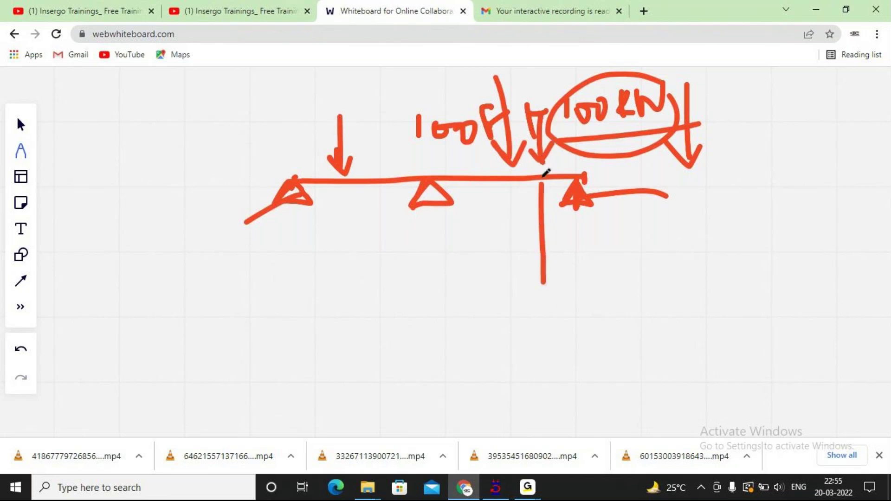
left_click_drag(513, 215, 552, 211)
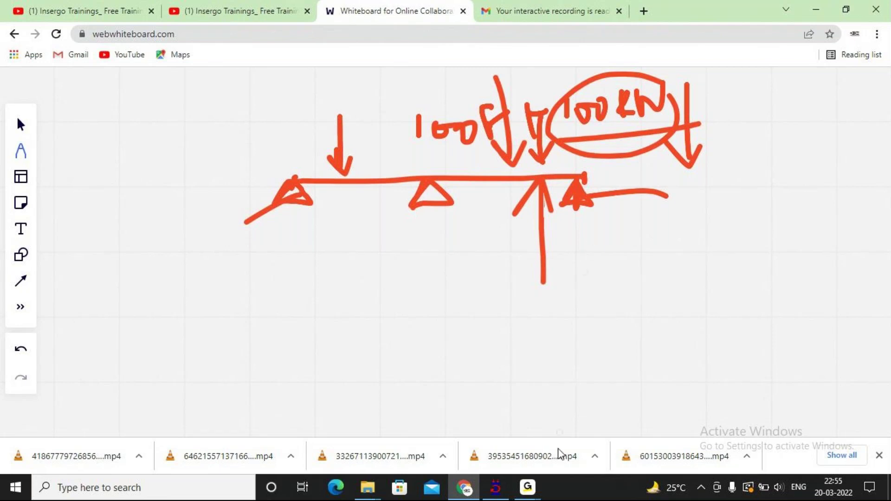
Switch to STAAD.Pro and create a Space project named Structure6 in feet and kilonewtons, starting with Add Beam.
left_click(491, 489)
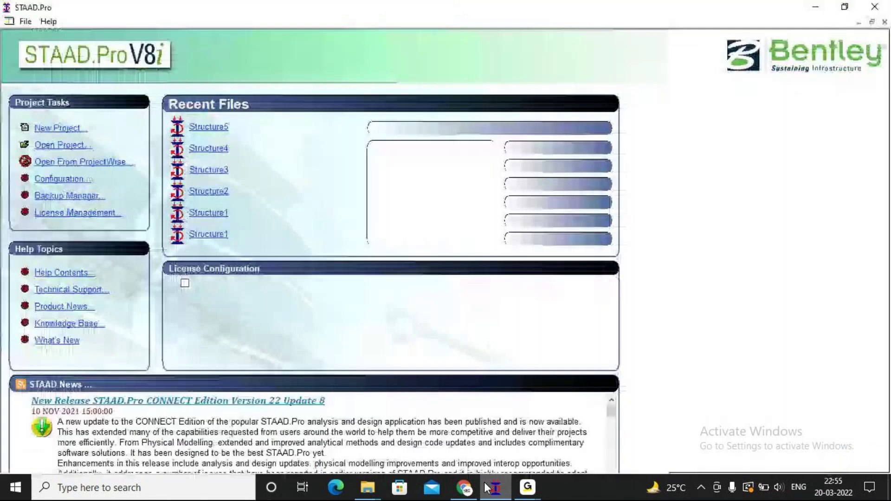
left_click(64, 129)
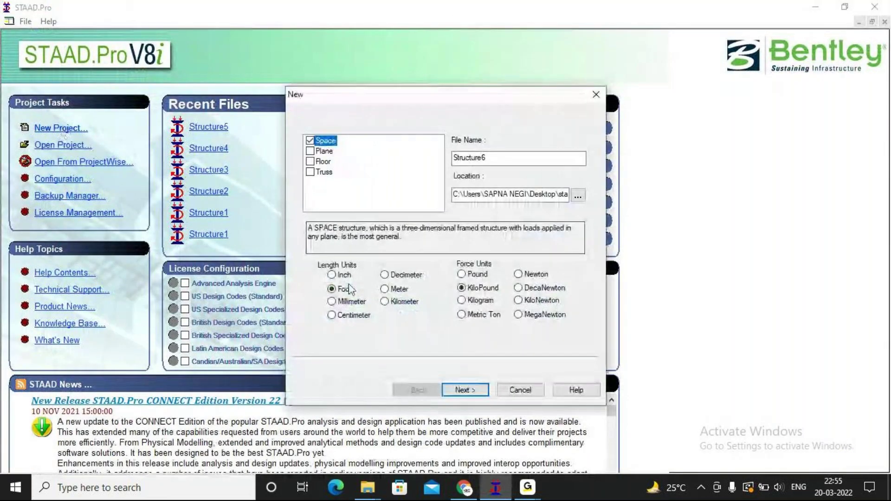
left_click(476, 391)
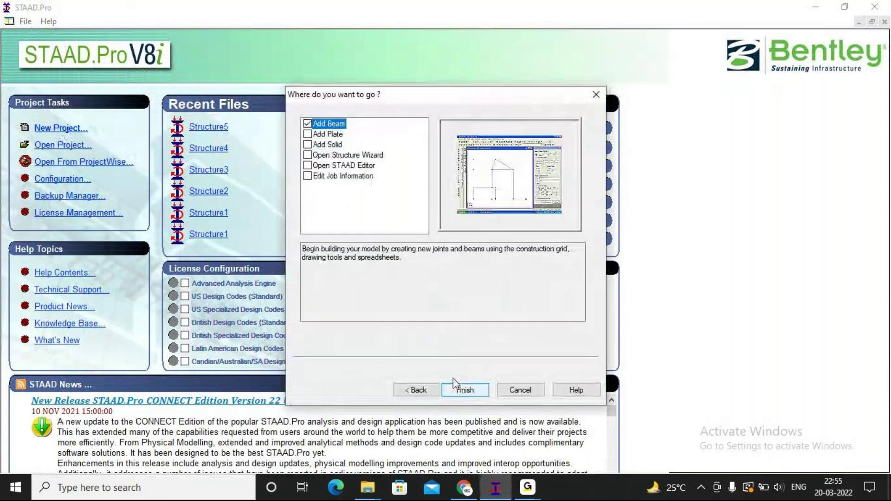
left_click(476, 393)
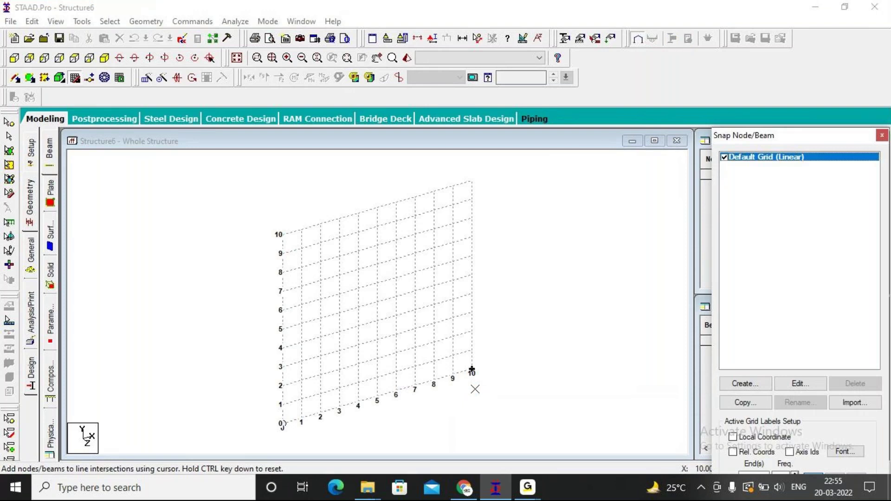
Place a node at the grid origin and close the snap grid.
left_click(282, 423)
left_click(282, 234)
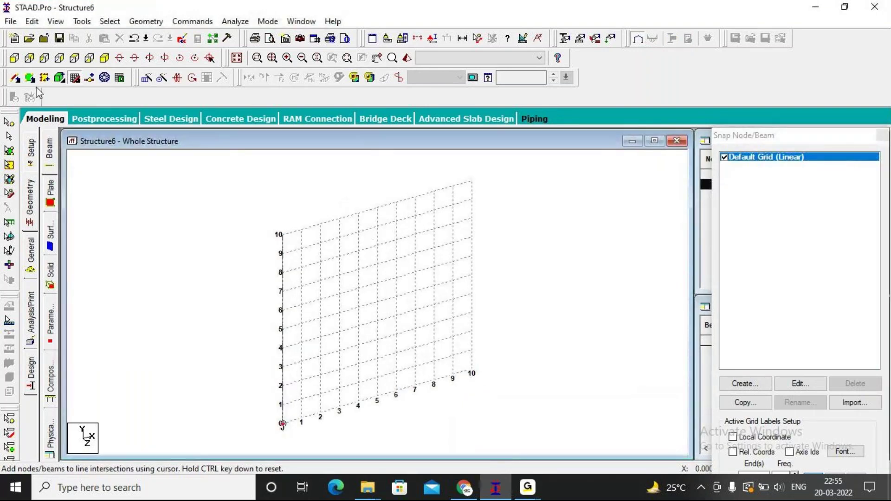
left_click(75, 78)
Copy the origin node and paste the copy 100 ft away along X.
left_click_drag(189, 203, 300, 346)
key("ctrl+c")
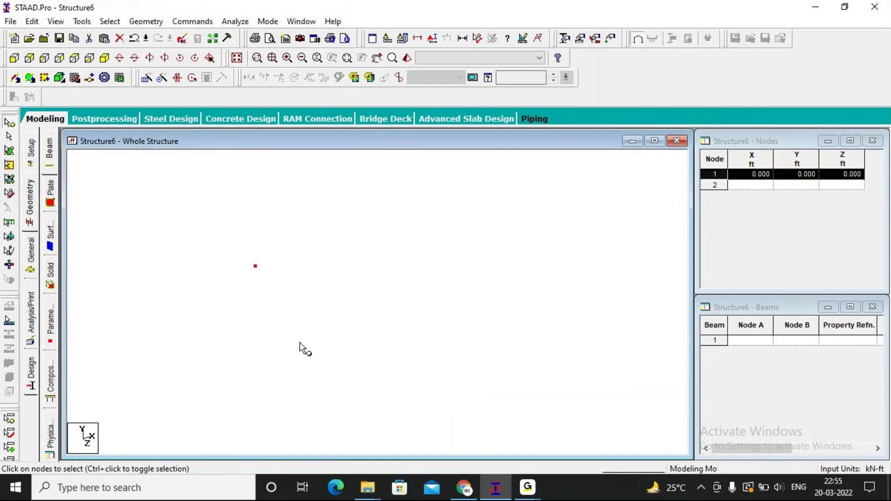
key("ctrl+v")
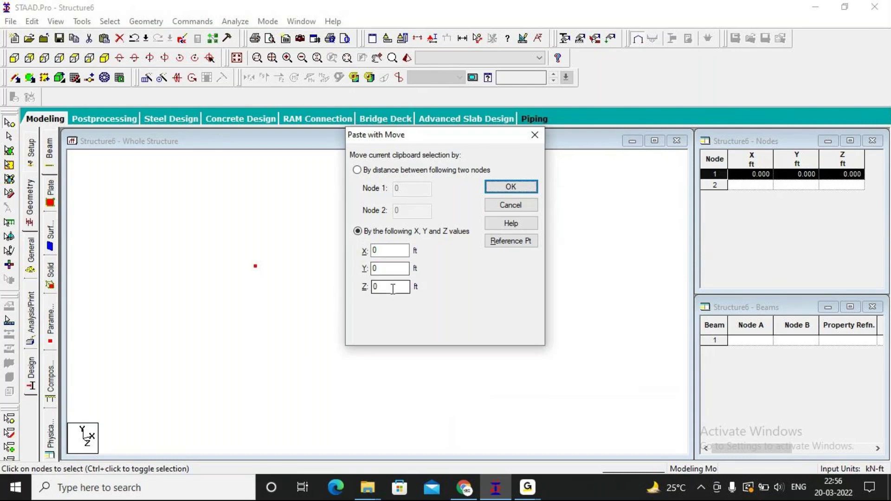
double_click(392, 251)
type("100")
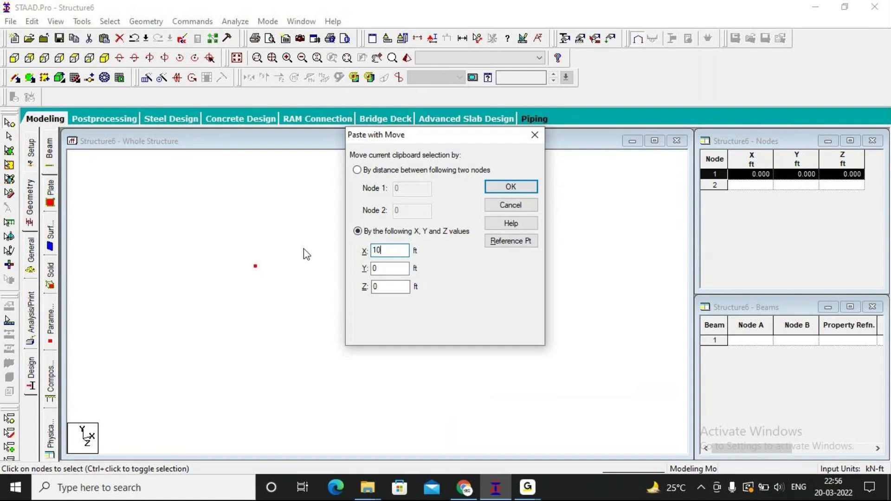
key("Return")
left_click(343, 249)
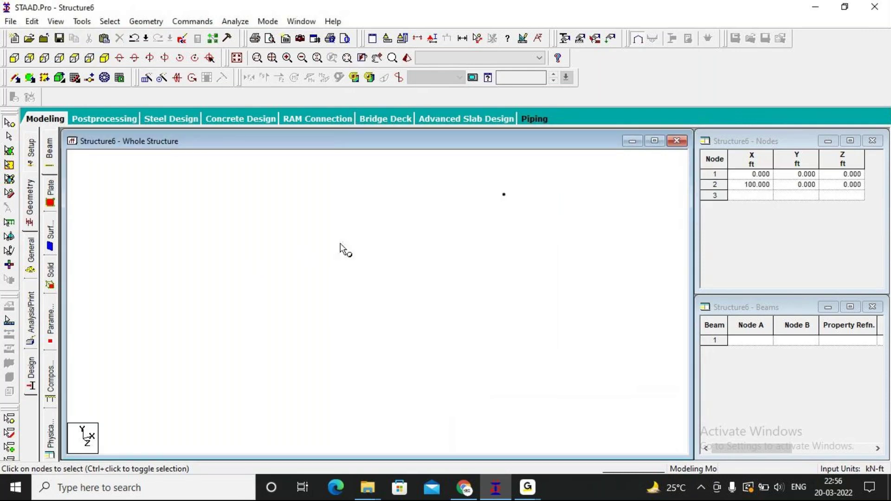
Connect the two nodes with a beam.
middle_click_drag(354, 284, 466, 296)
scroll(399, 288, "up", 5)
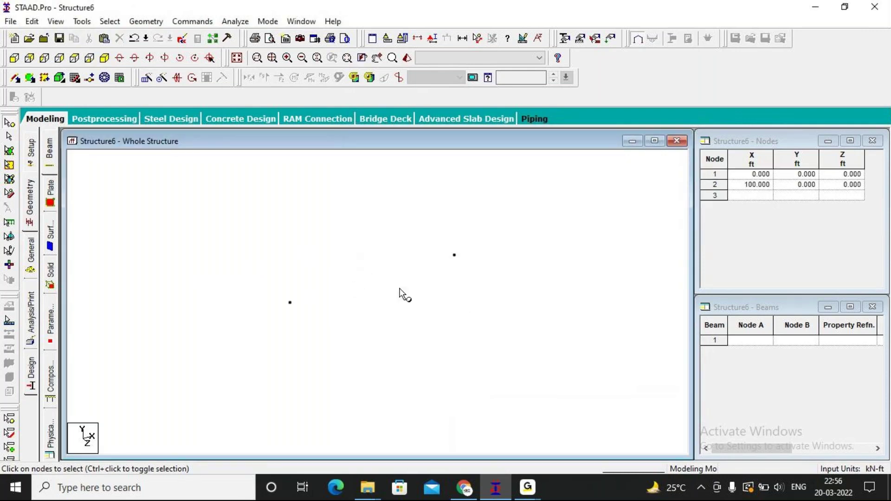
left_click(267, 310)
left_click(478, 249)
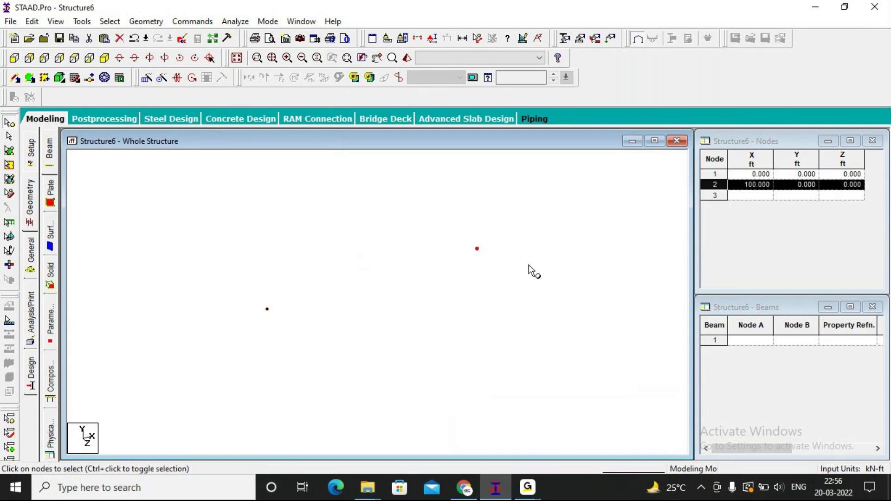
left_click(15, 77)
left_click_drag(268, 310, 477, 248)
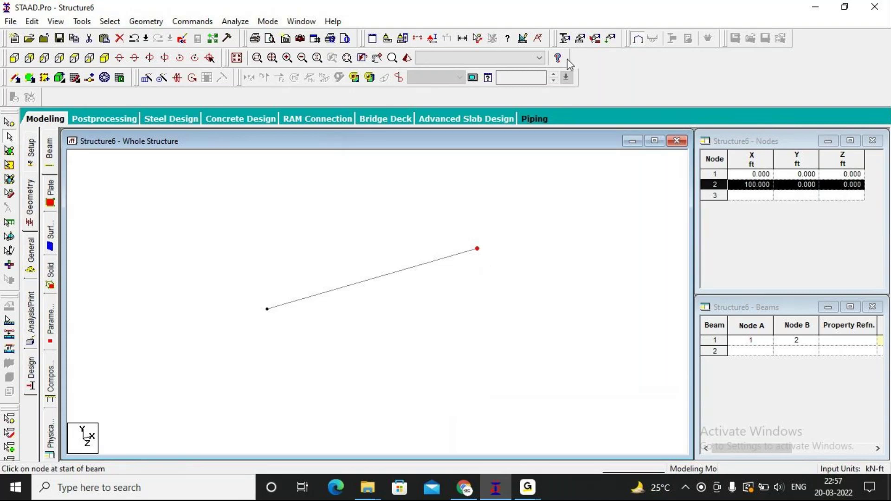
Define a rectangular concrete section with YD 1 ft and ZD 1 ft.
left_click(565, 39)
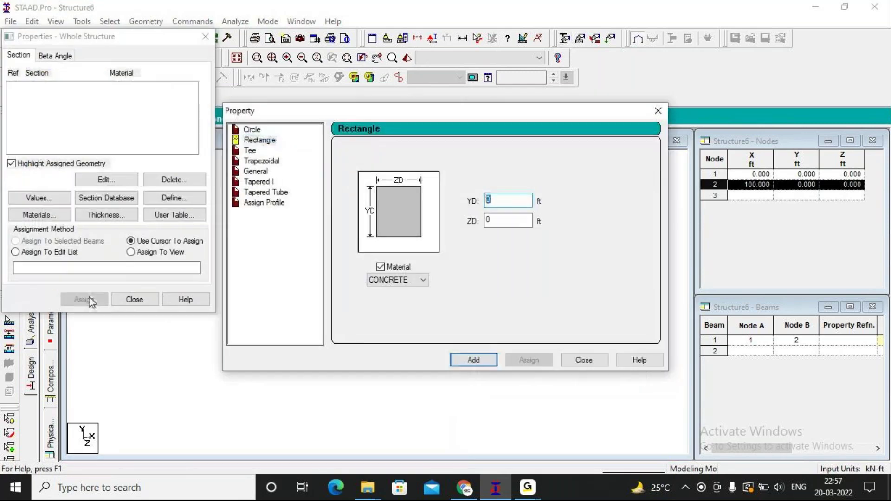
type("1")
key("Tab")
type("1")
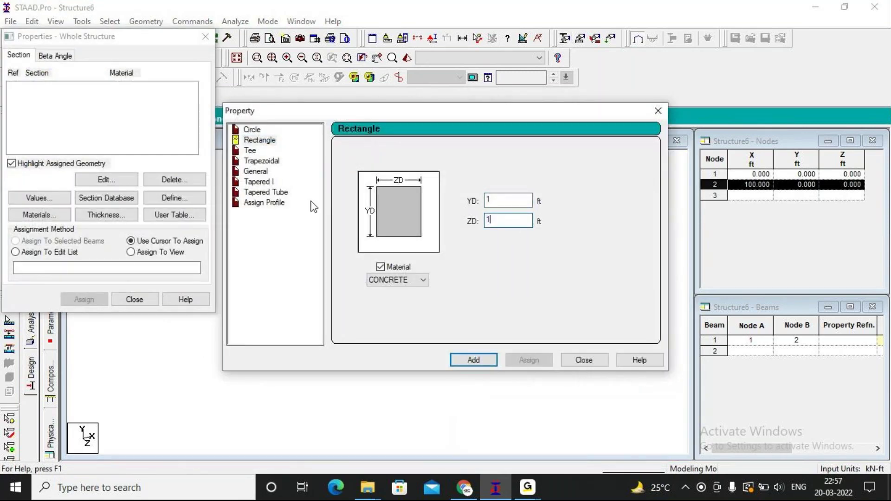
left_click(474, 360)
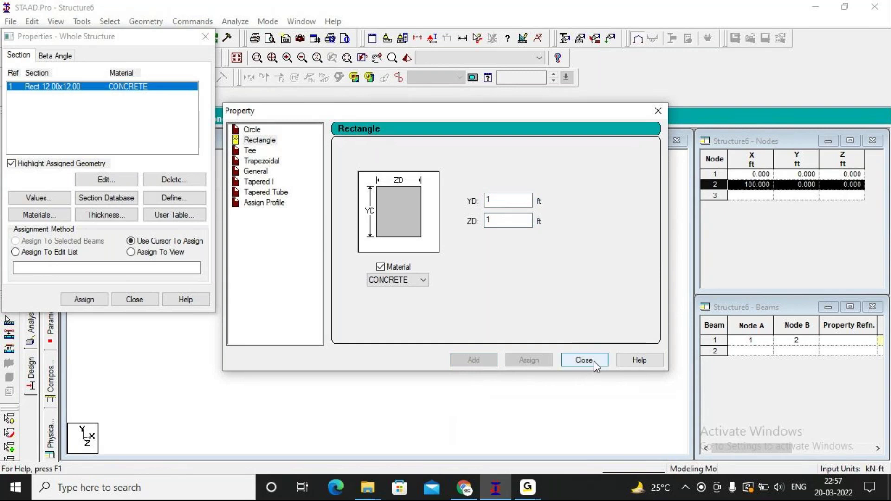
left_click(421, 283)
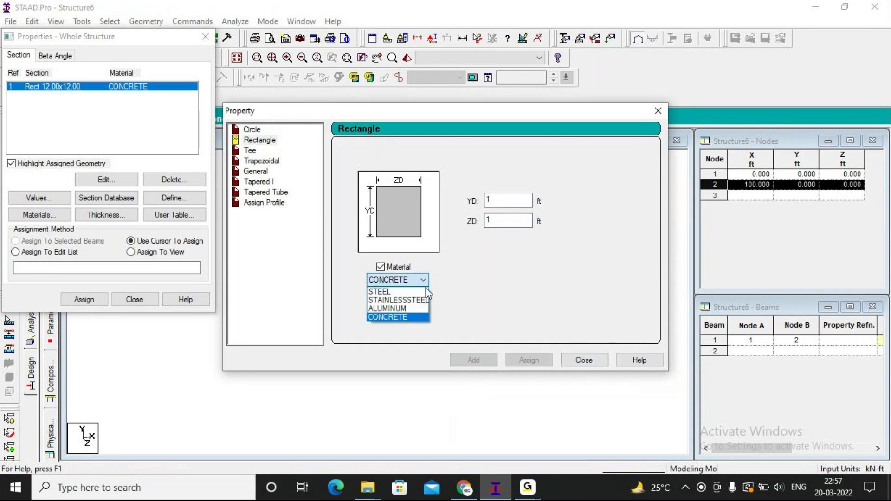
left_click(399, 292)
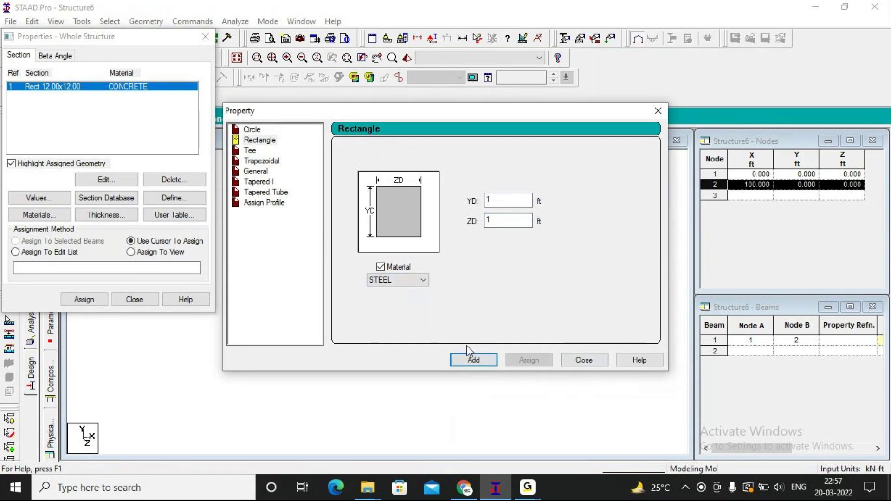
left_click(584, 360)
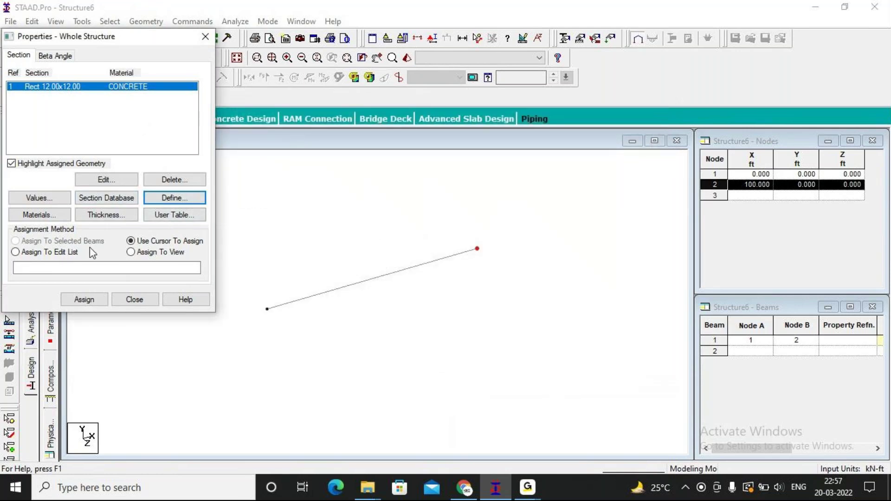
Assign the rectangular concrete section to the whole view and close the section properties.
left_click(153, 252)
left_click(84, 299)
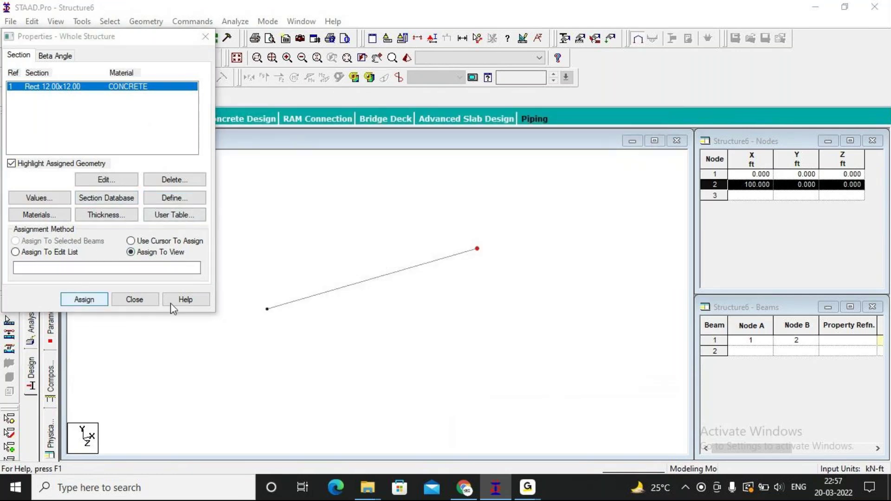
left_click(176, 204)
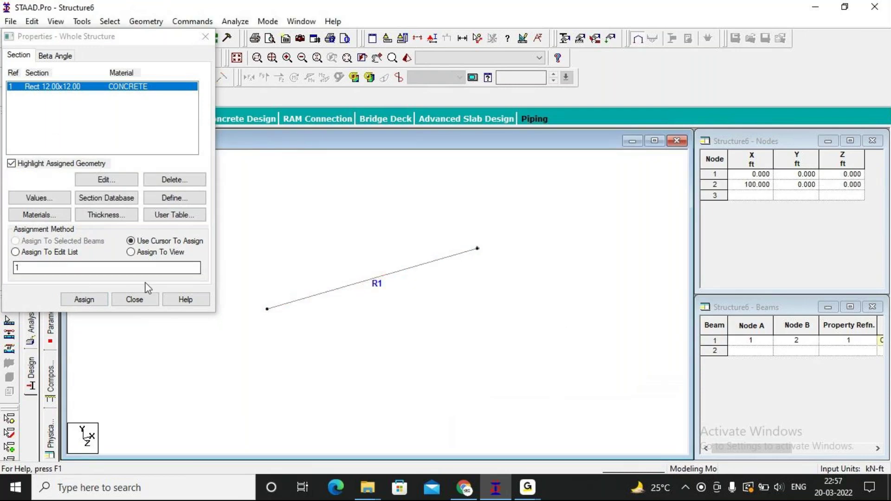
left_click(135, 300)
Inspect the beam in the 3D rendered view from another angle.
left_click(406, 58)
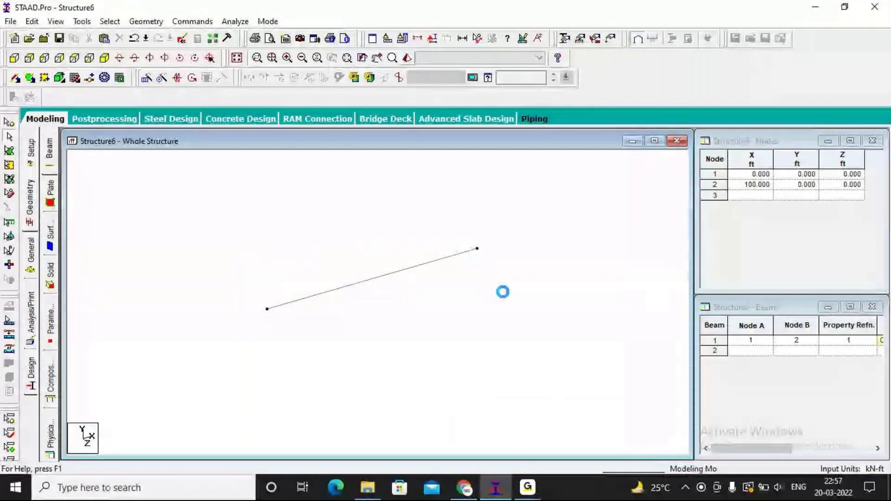
left_click_drag(436, 275, 343, 278)
left_click(805, 175)
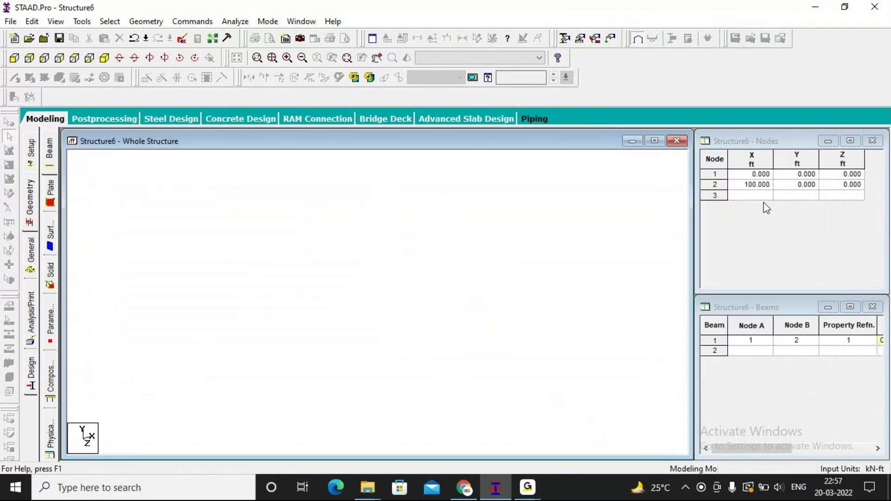
Create a new support and move the Supports dialog away from the model's start.
left_click(611, 39)
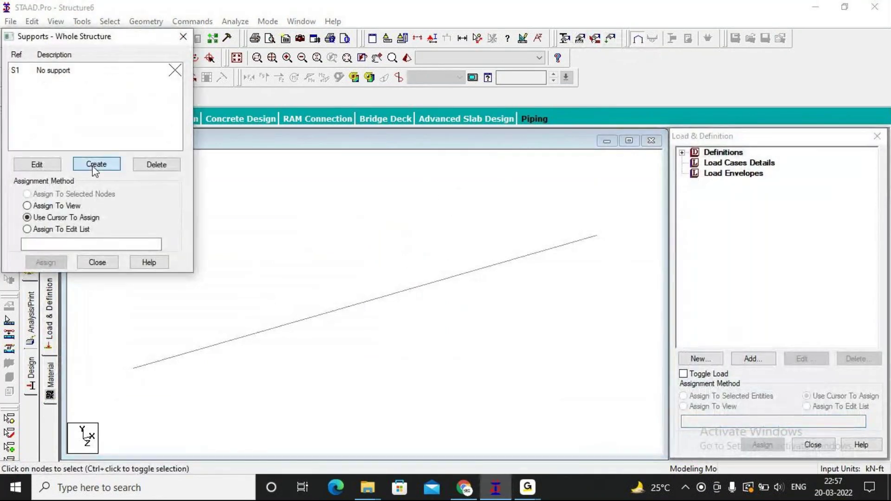
left_click(96, 164)
left_click(68, 308)
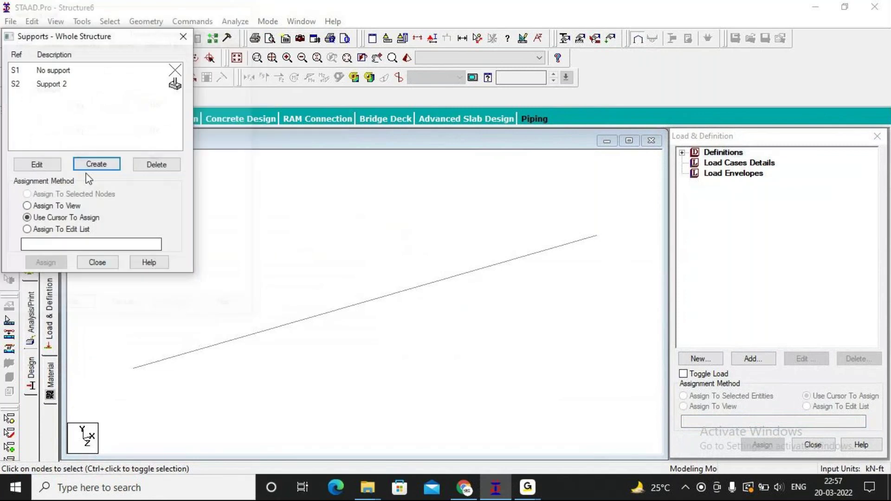
left_click_drag(104, 35, 461, 32)
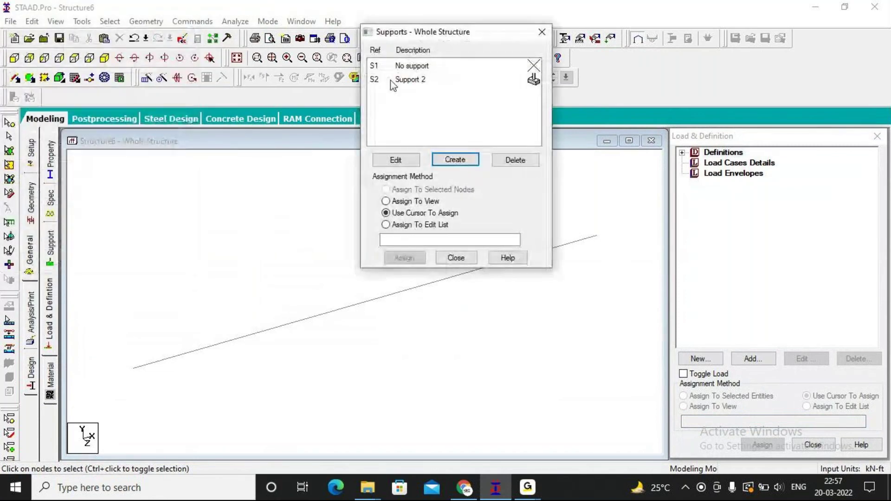
Assign Support 2 to the beam's start node at X 0 and close the supports list.
left_click(31, 198)
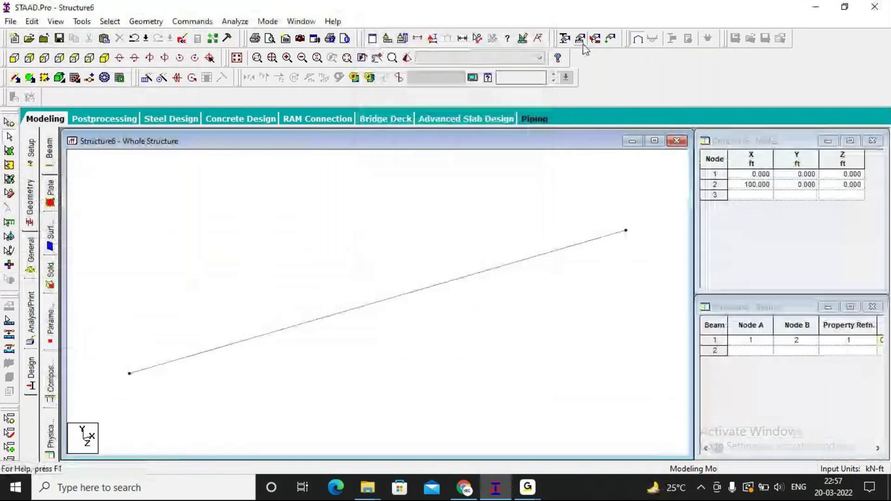
left_click(564, 42)
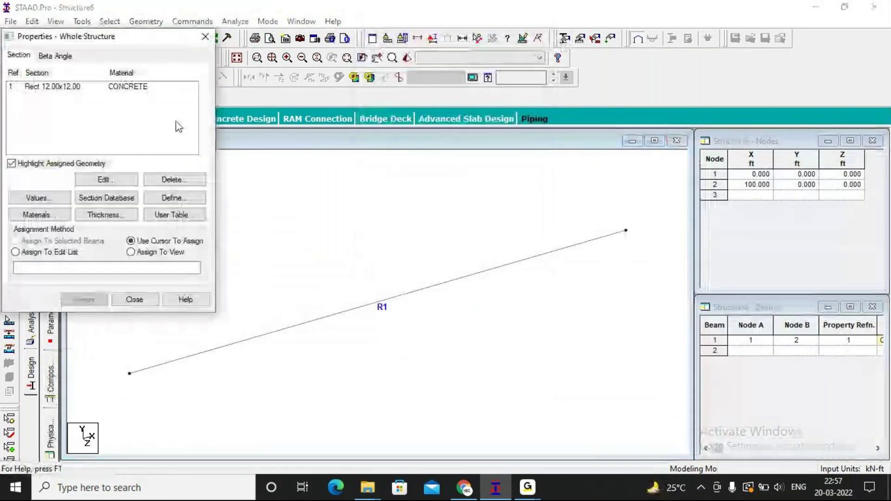
left_click(204, 34)
left_click(580, 39)
left_click(61, 84)
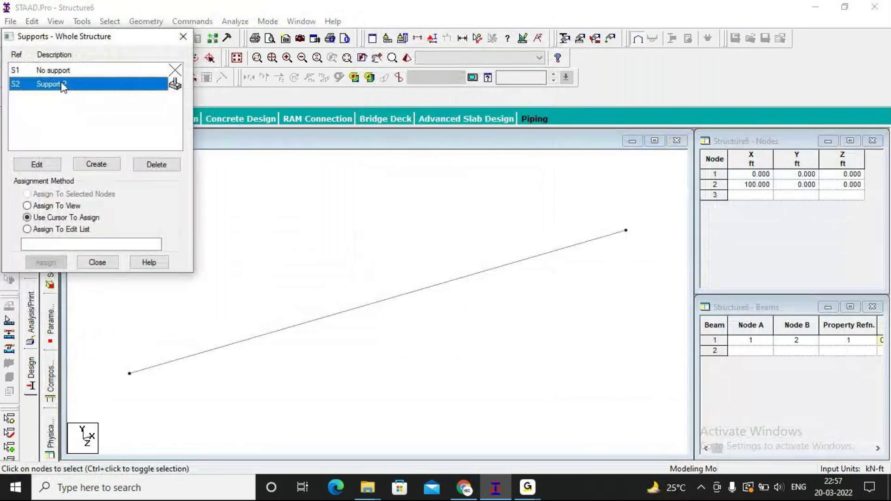
left_click(129, 373)
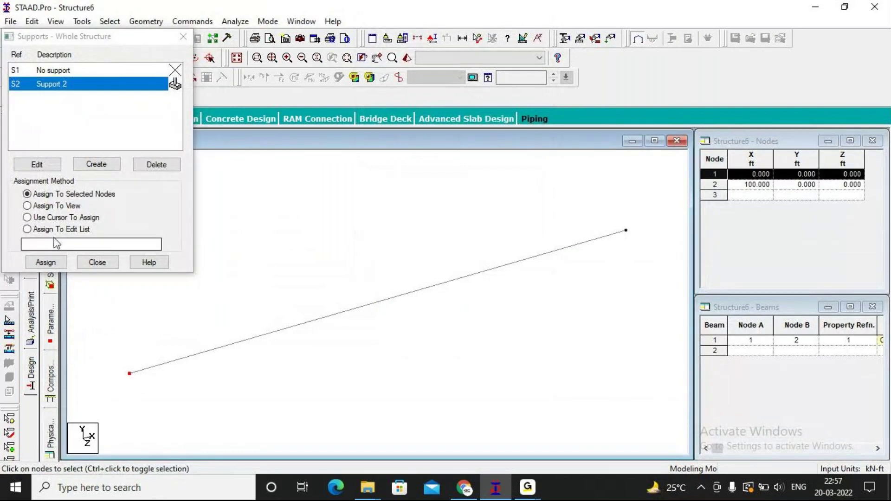
left_click(45, 262)
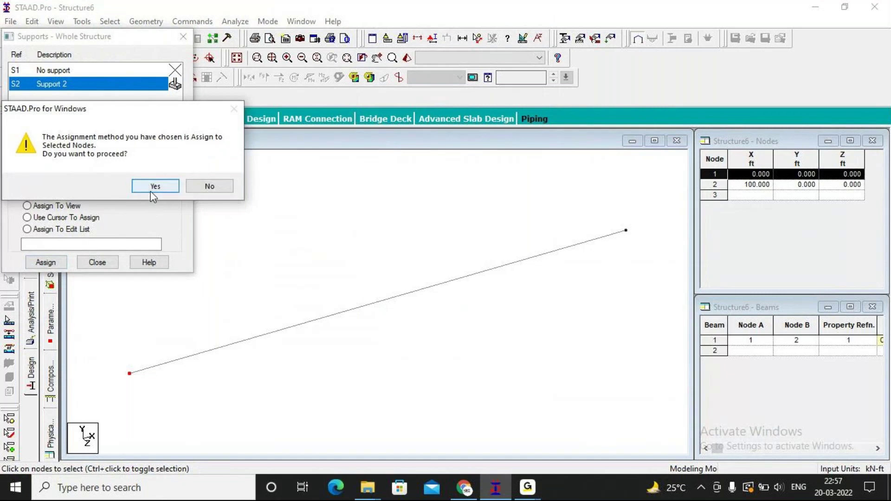
left_click(154, 185)
left_click(98, 262)
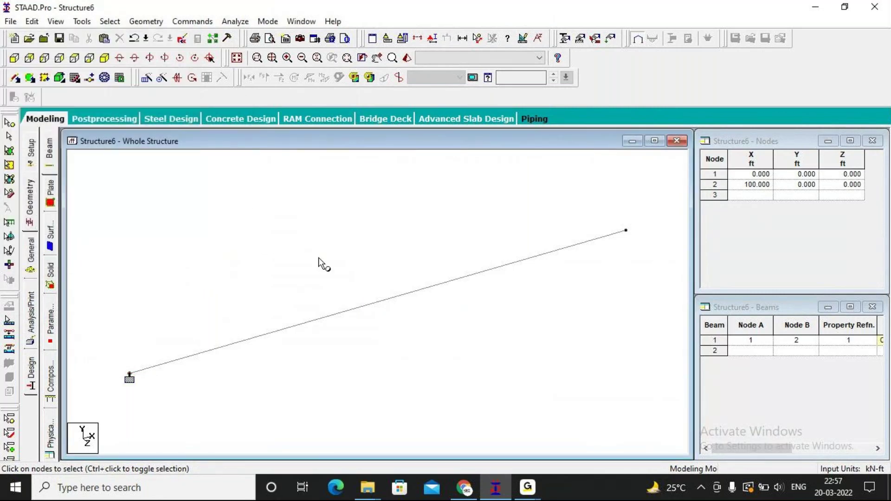
Add primary load case 1 with loading type Live and the title LOAD CASE 1.
left_click(603, 39)
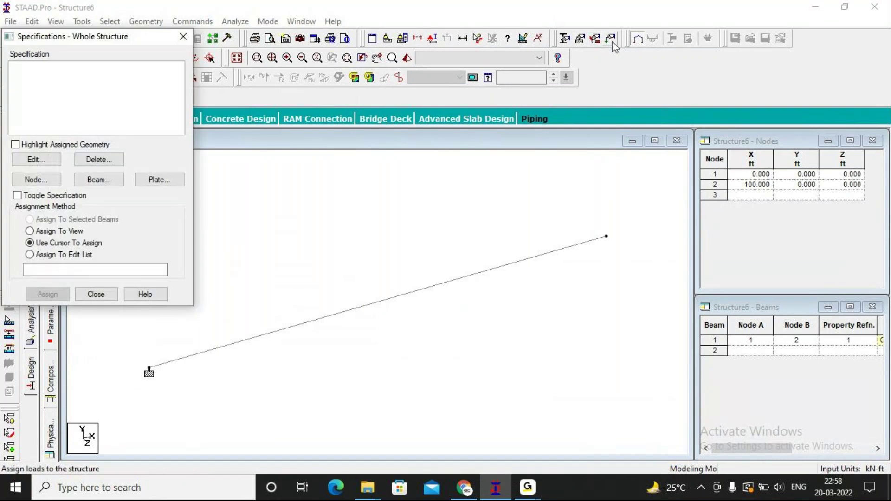
left_click(611, 39)
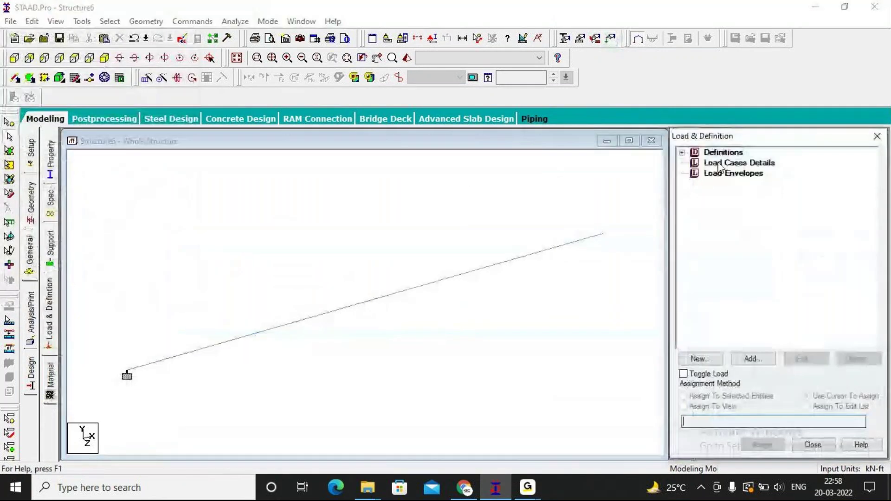
left_click(753, 359)
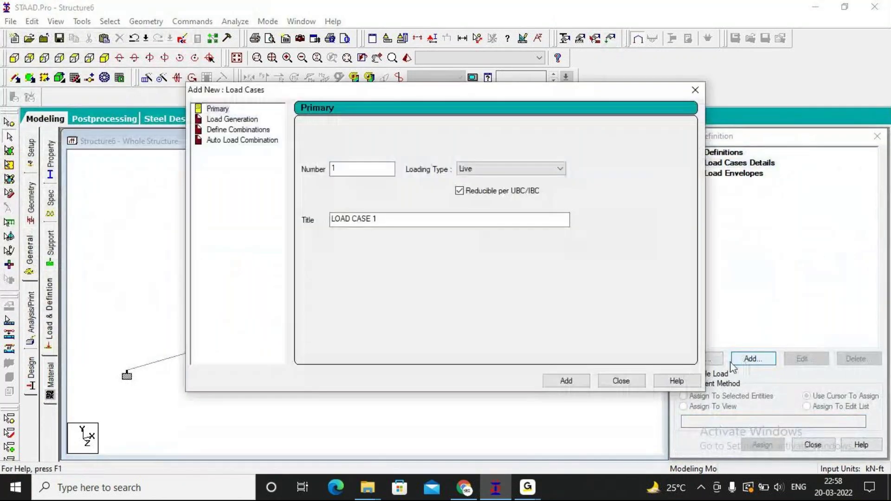
left_click(561, 381)
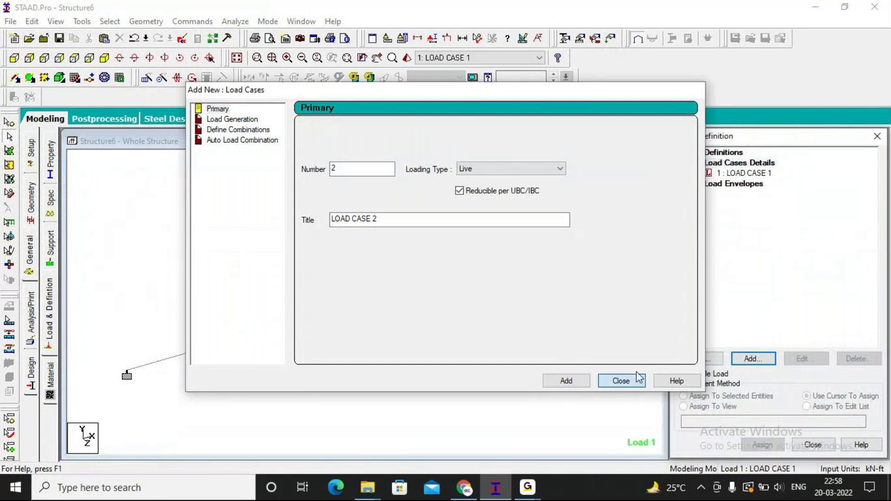
left_click(631, 379)
Start a uniform force member load under LOAD CASE 1 and set its d3 offset to 0.5 ft.
left_click(761, 173)
left_click(756, 359)
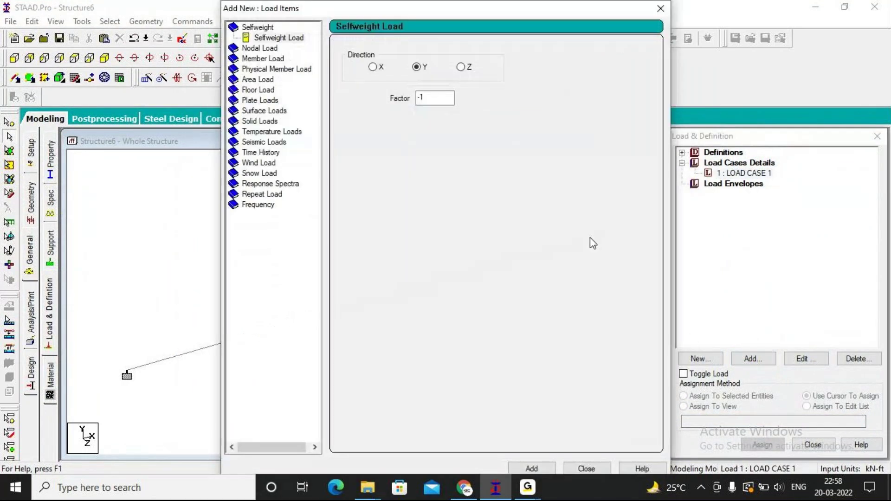
left_click(263, 59)
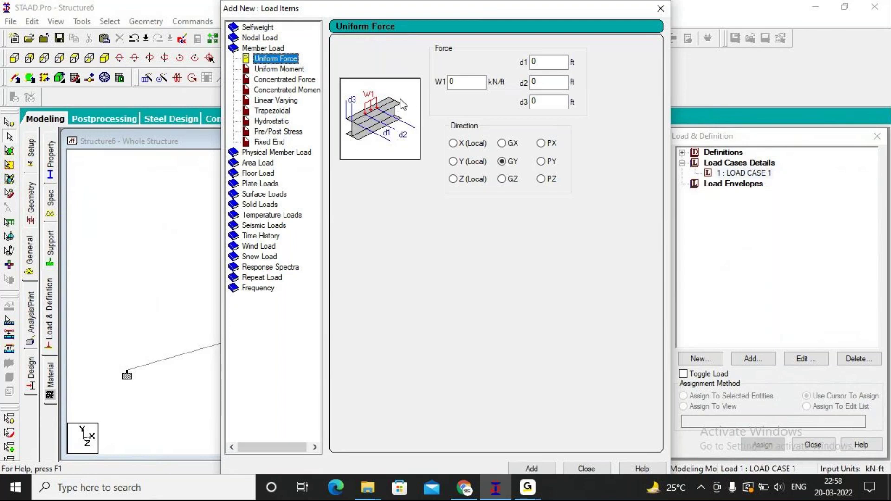
left_click(541, 61)
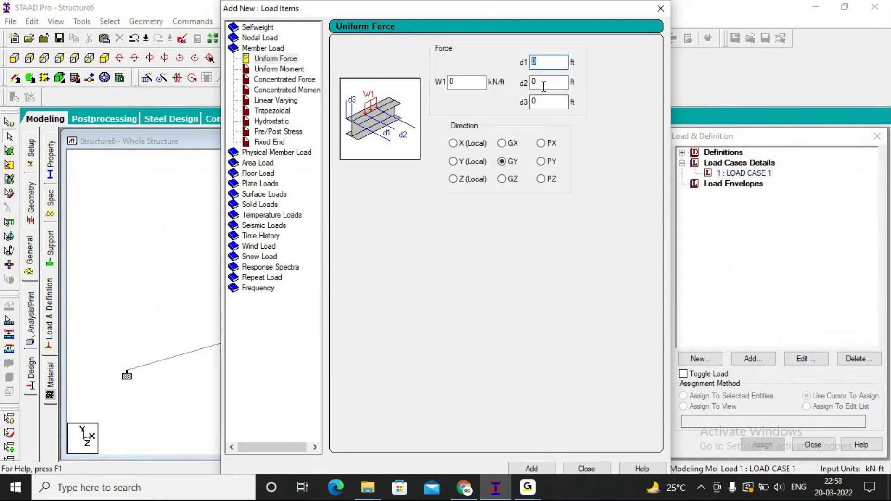
key("Tab")
key("Tab")
key("shift+Tab")
key("shift+Tab")
left_click_drag(545, 100, 473, 105)
type(".5")
Set the uniform force W1 to -100 kN/ft with d1 20 ft and d2 30 ft in the GY direction, and add it.
double_click(454, 82)
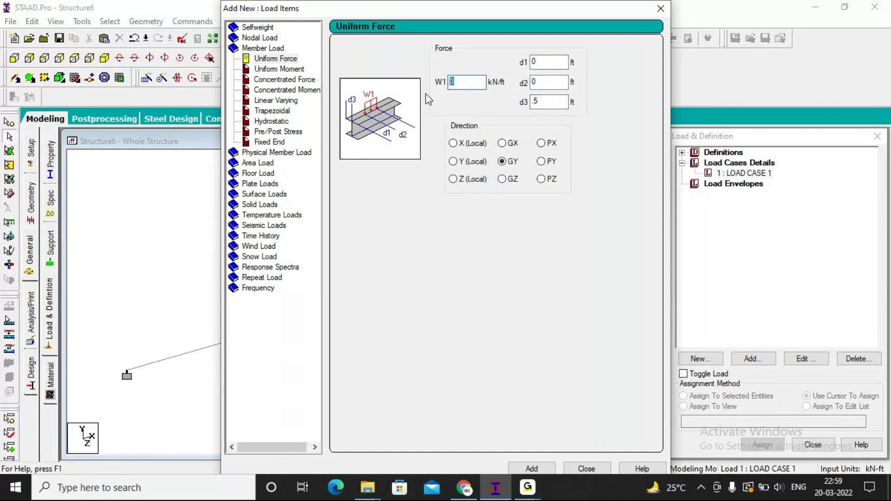
type("-100")
double_click(545, 83)
type("30")
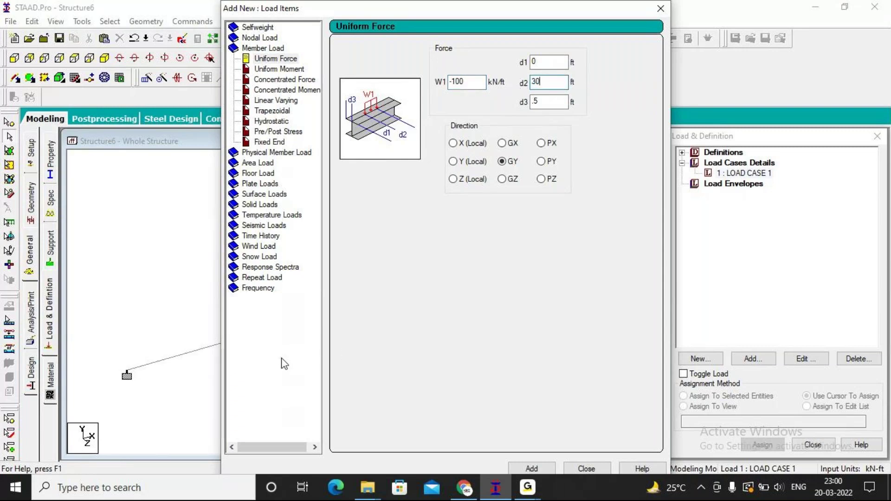
left_click(545, 62)
type("20")
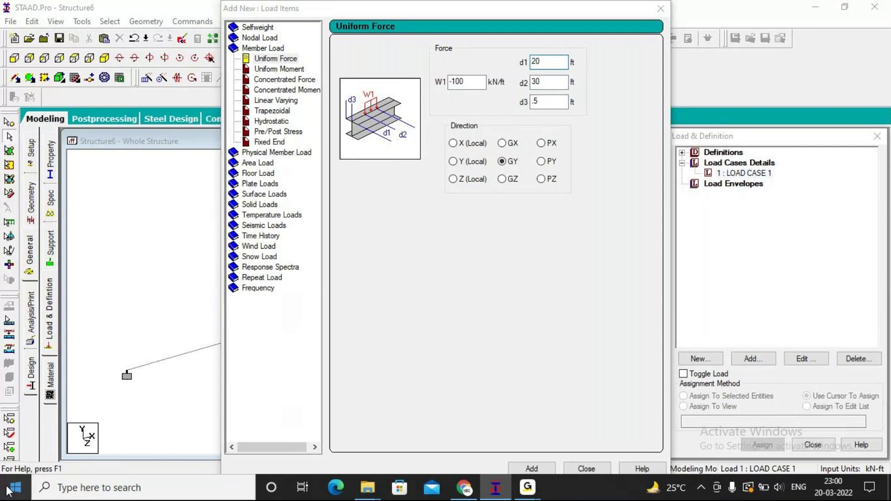
left_click(497, 274)
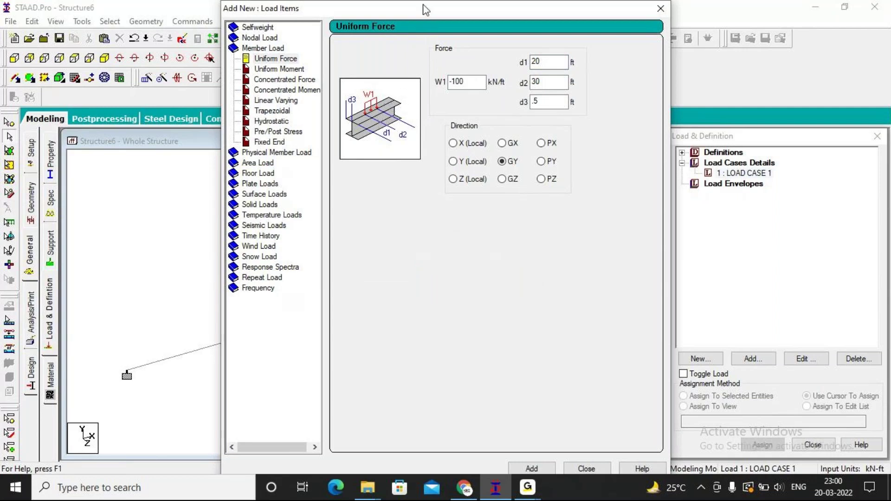
left_click_drag(422, 10, 418, 3)
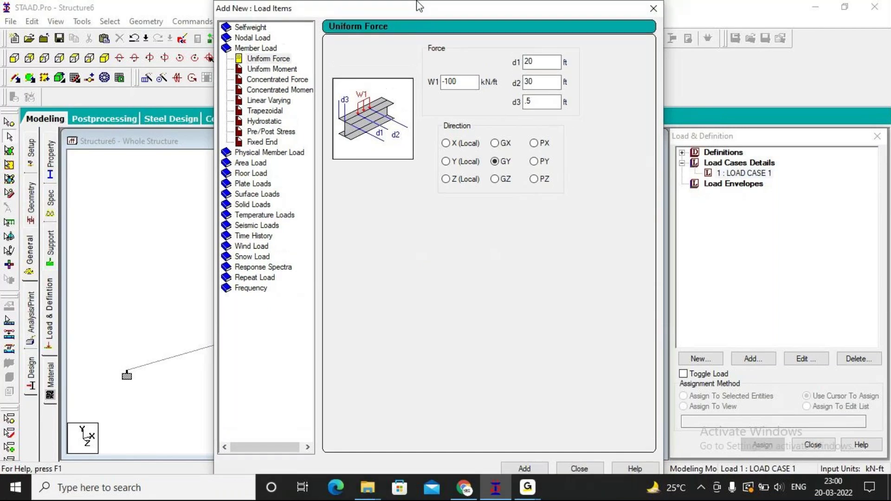
left_click(524, 469)
left_click(569, 466)
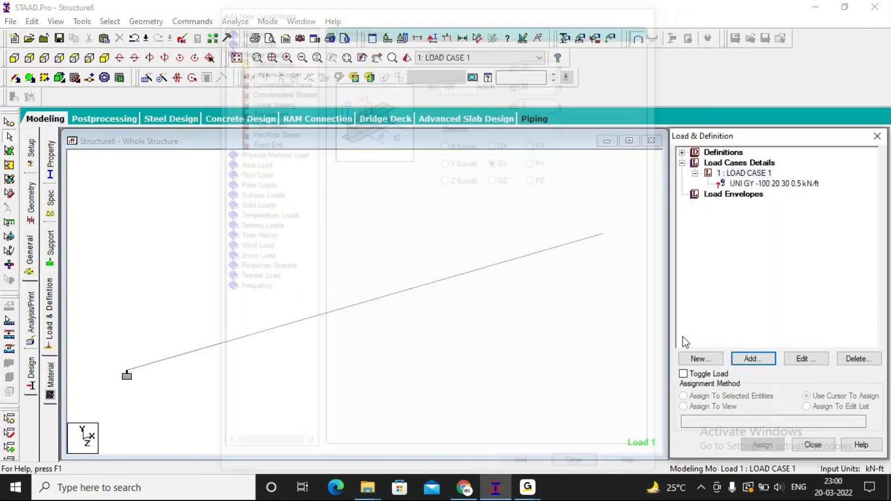
Assign the -100 kN/ft uniform load to the whole view and check it on the beam.
left_click(778, 184)
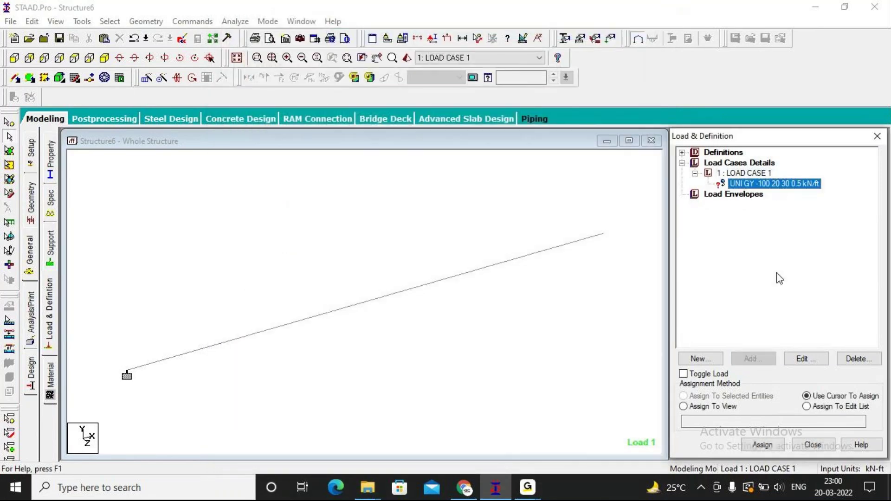
left_click(727, 407)
left_click(754, 441)
left_click(801, 327)
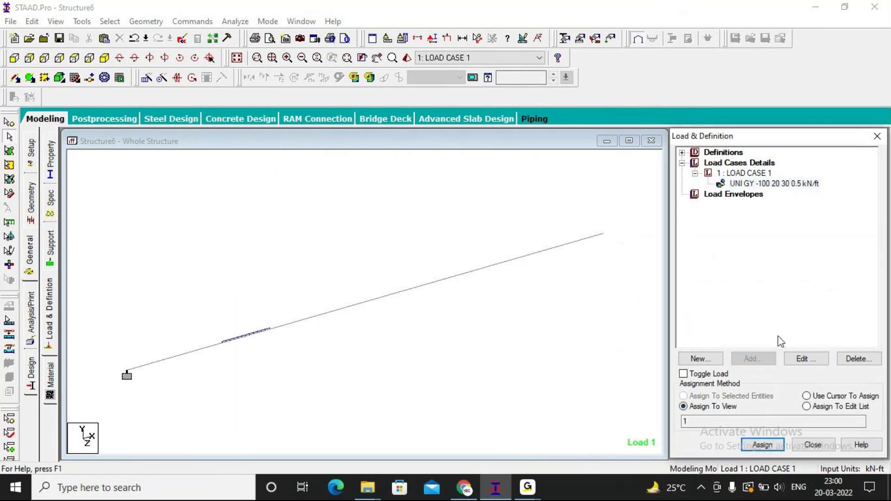
left_click(499, 338)
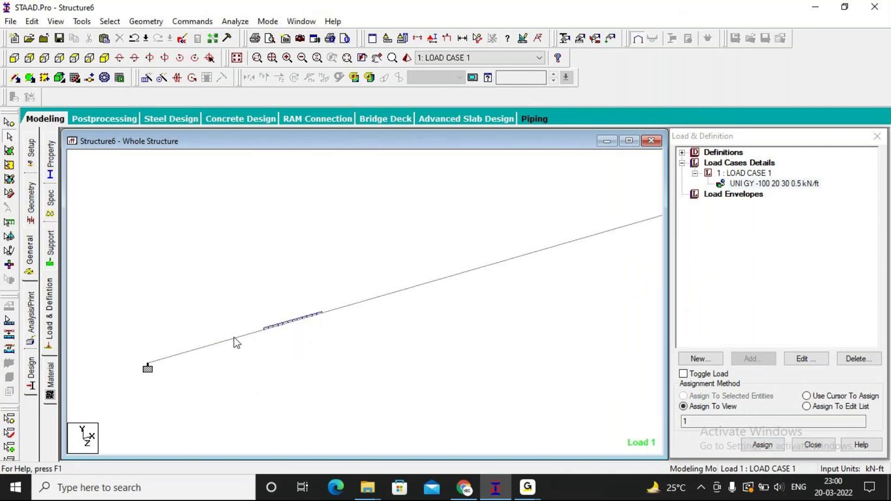
scroll(550, 322, "down", 1)
scroll(536, 311, "up", 2)
left_click(235, 22)
left_click(244, 35)
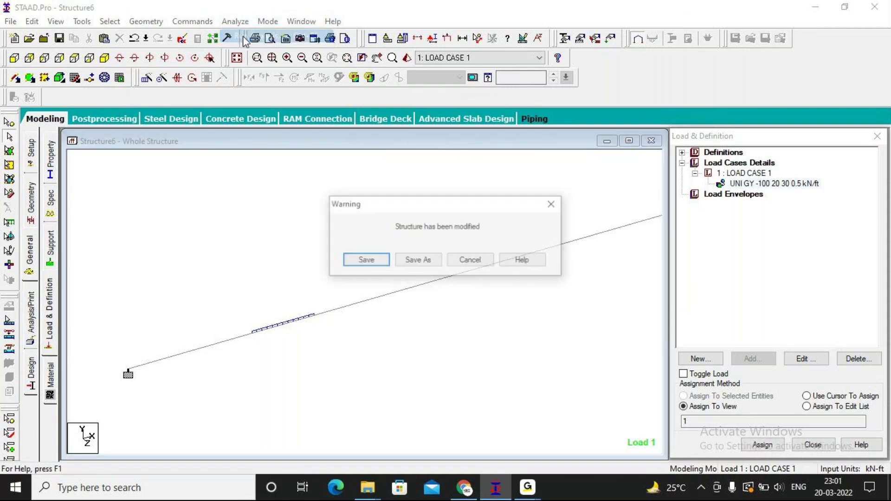
left_click(551, 204)
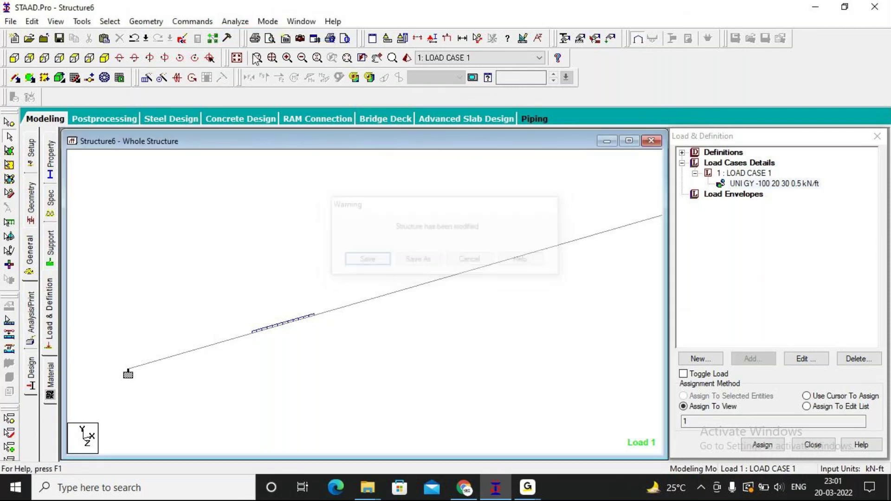
Add a Perform Analysis command to the structure.
left_click(172, 21)
mouse_move(235, 238)
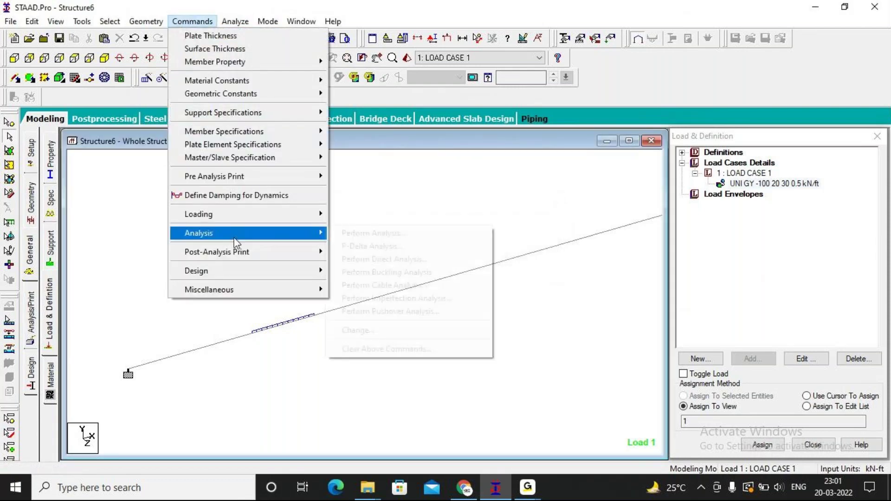
left_click(351, 233)
left_click(419, 282)
left_click(399, 317)
Save the structure, run the analysis and enter post-processing mode with LOAD CASE 1 selected for the results.
left_click(230, 23)
left_click(246, 36)
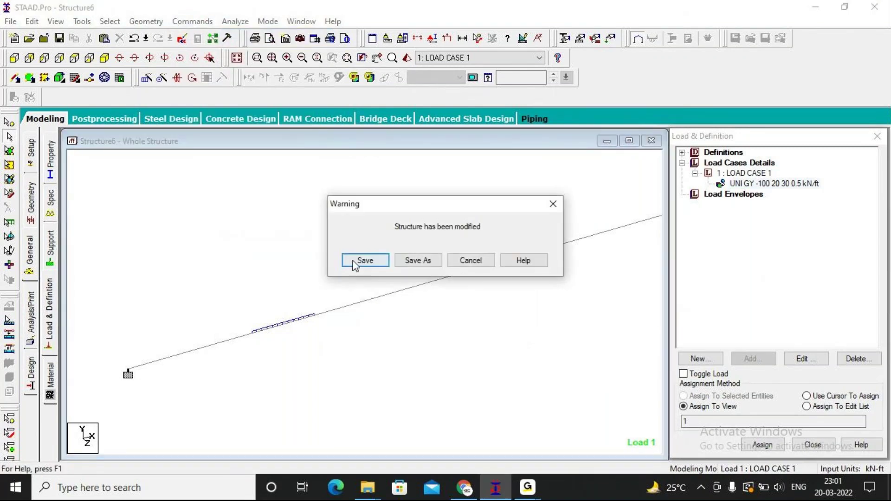
left_click(355, 262)
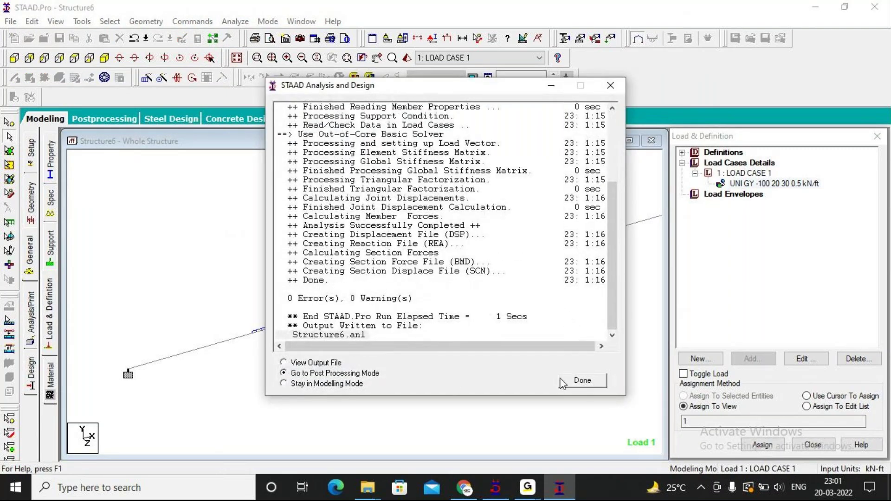
left_click(581, 380)
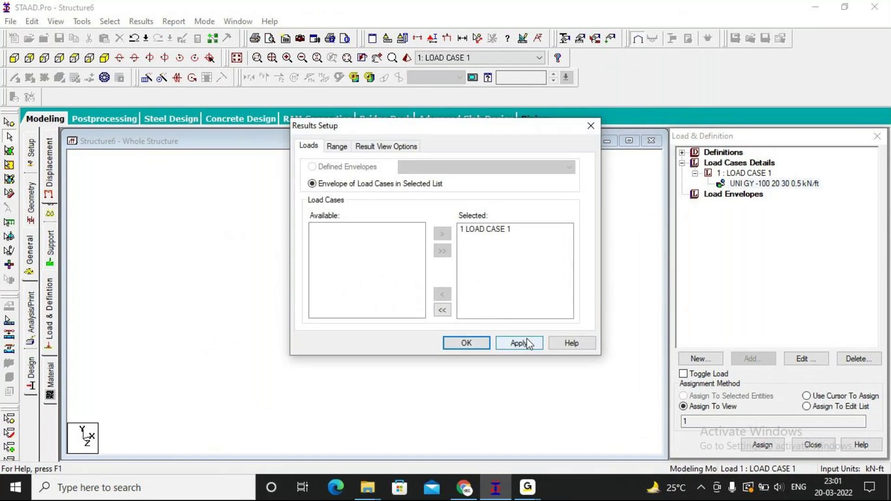
left_click(467, 343)
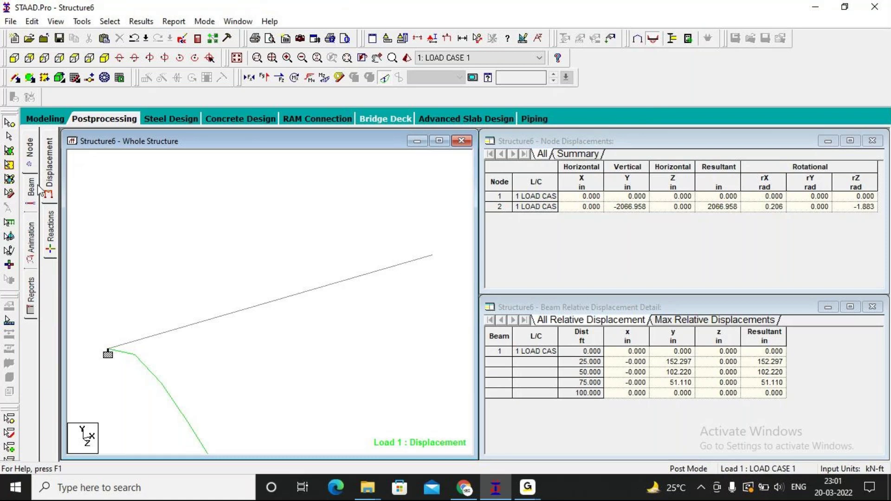
Animate the beam's section displacement with a target of 99 FPS.
left_click(33, 239)
left_click(357, 137)
double_click(370, 241)
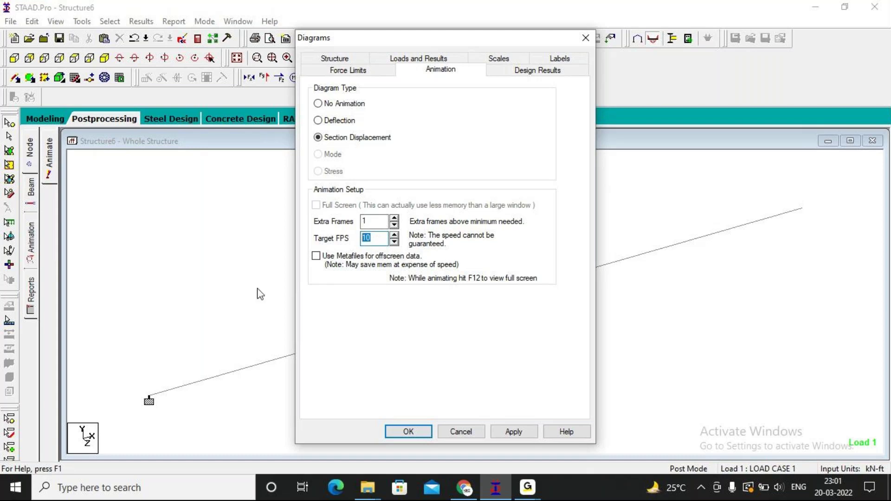
type("99")
left_click(515, 432)
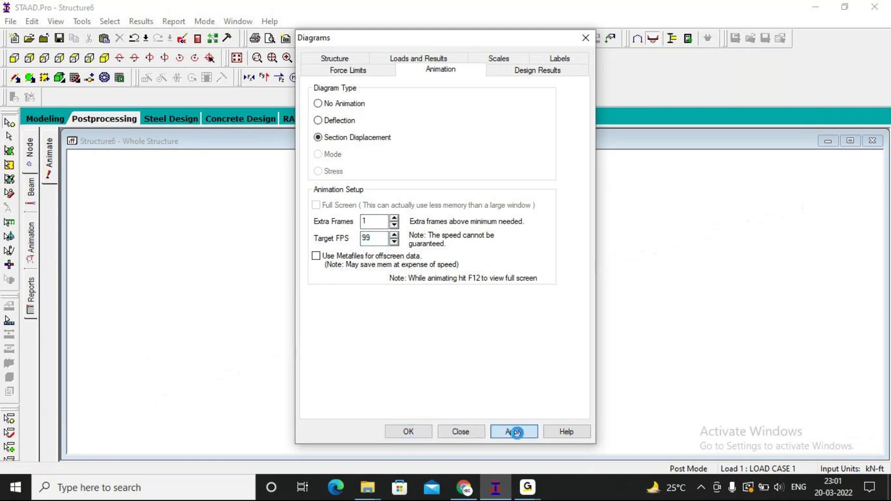
left_click(408, 432)
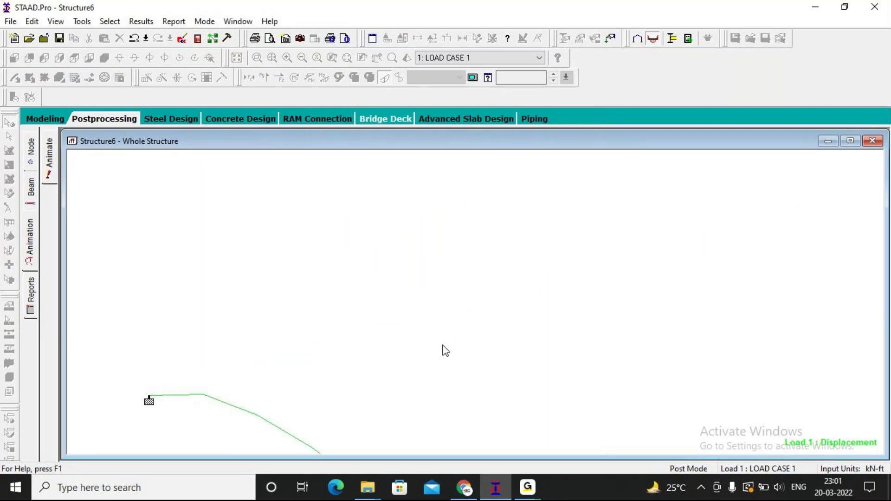
Stop the animation by returning to modeling mode, and examine the support reactions in post-processing.
left_click(55, 119)
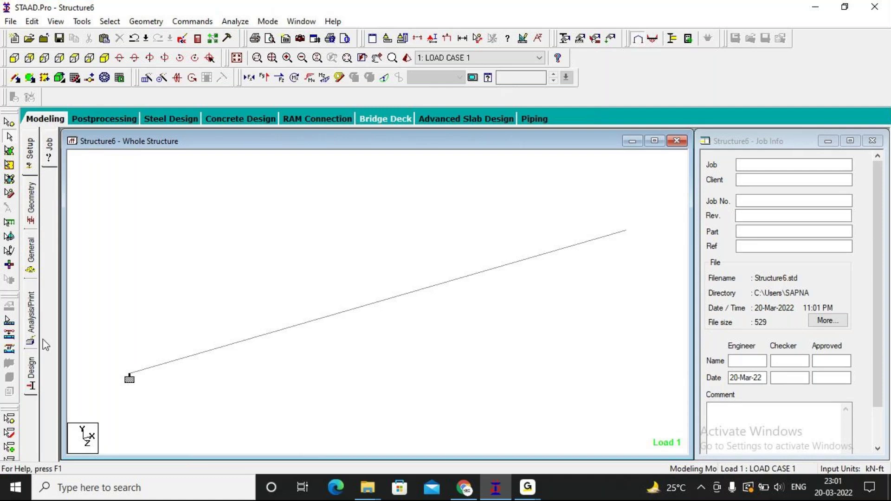
left_click(105, 117)
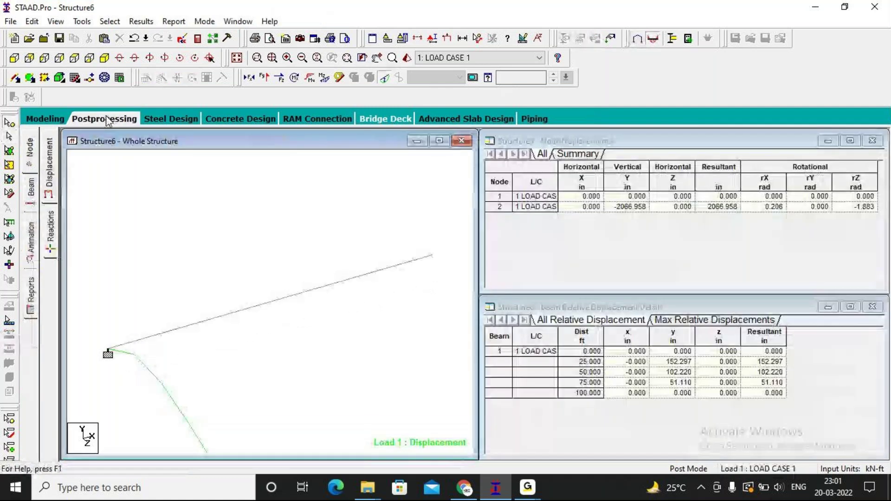
left_click(49, 228)
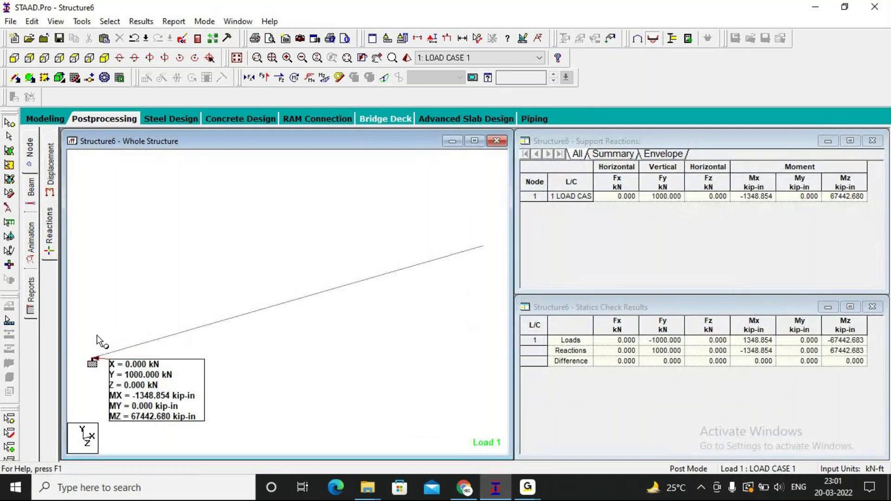
Maximize the Whole Structure view and display the axial force diagram on the beam.
middle_click_drag(135, 360, 287, 251)
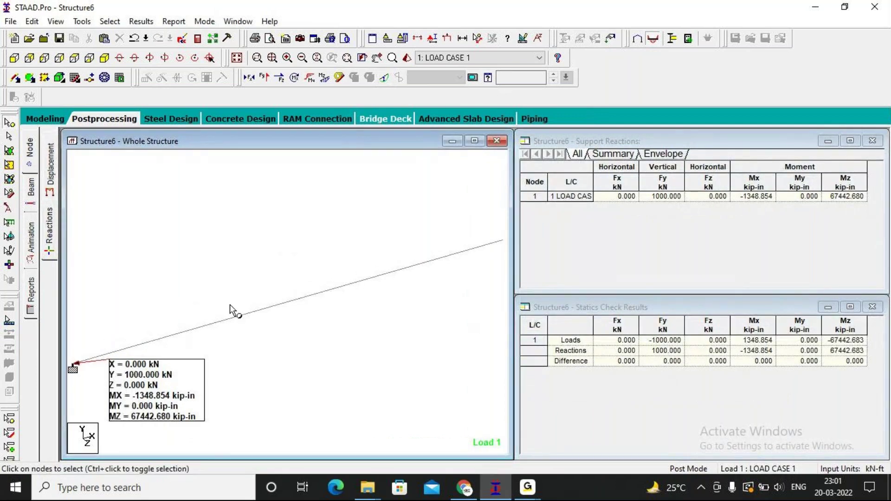
middle_click_drag(229, 271, 276, 277)
middle_click_drag(195, 342, 359, 271)
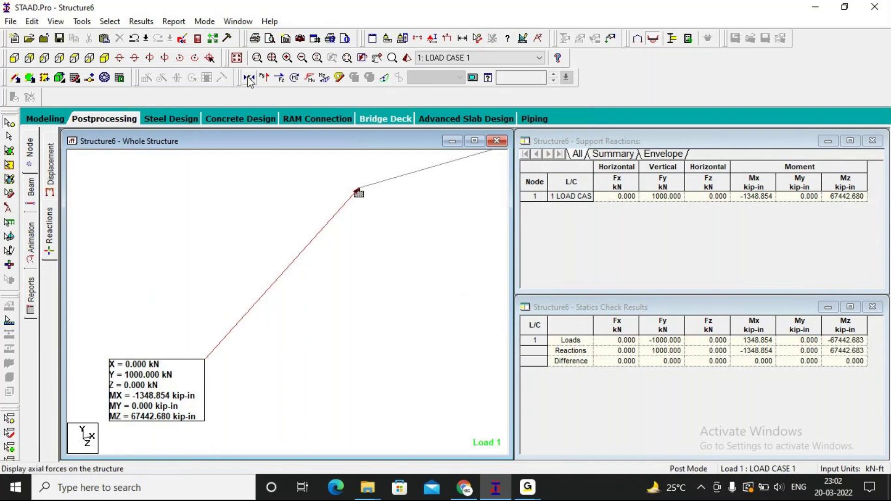
left_click(474, 141)
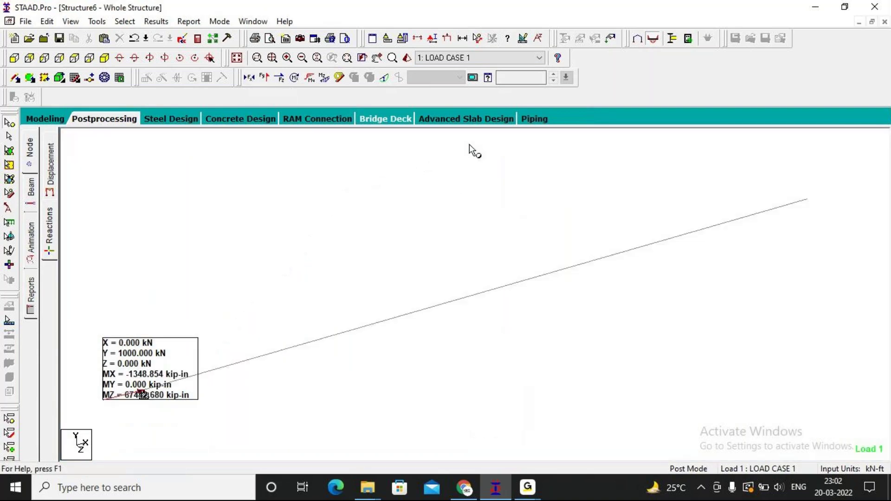
left_click(253, 78)
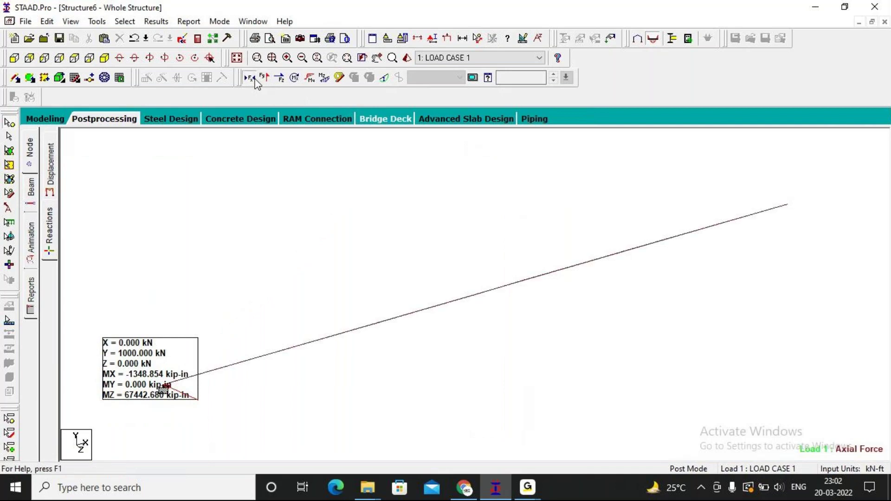
left_click(393, 312)
Display the Shear Y force diagram on the beam and enlarge its drawing scale.
left_click(266, 79)
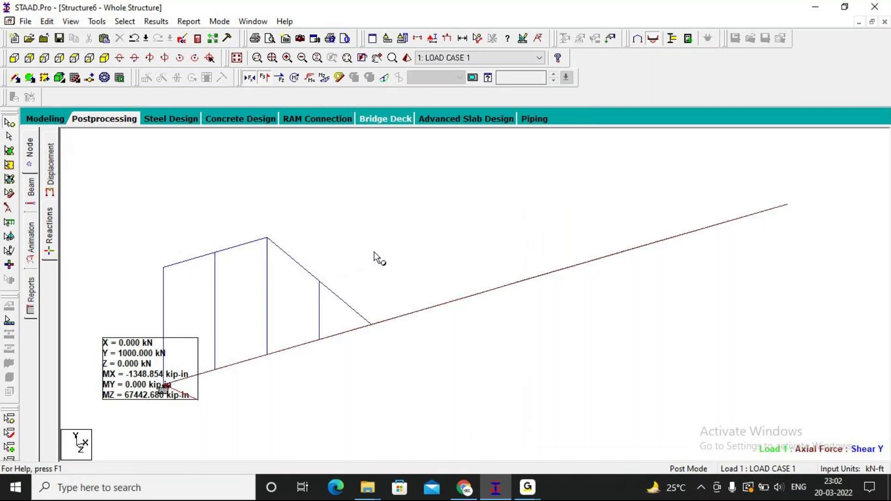
scroll(374, 251, "up", 5)
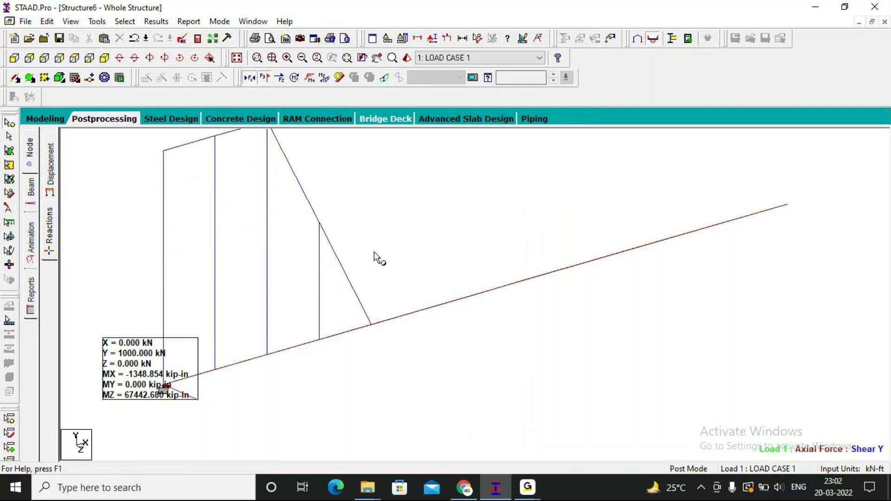
scroll(372, 251, "down", 2)
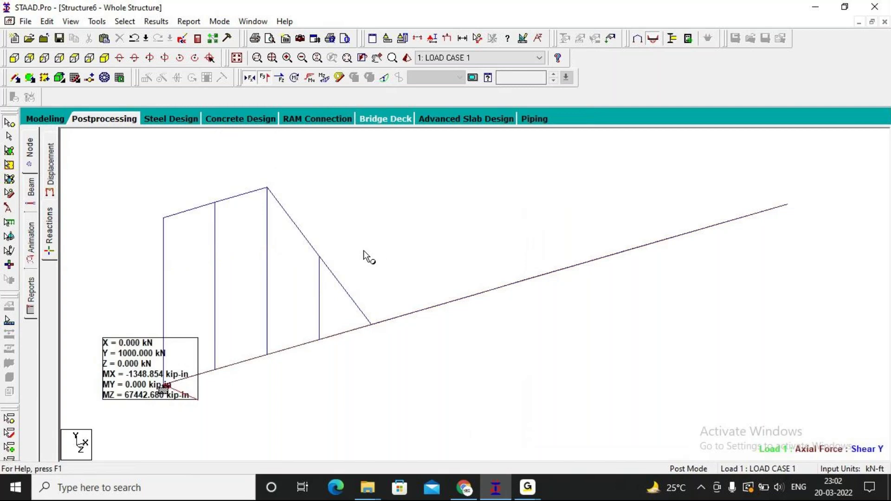
Check the Shear Z force diagram, hide it, and inspect the Shear Y diagram at different drawing scales.
left_click(280, 77)
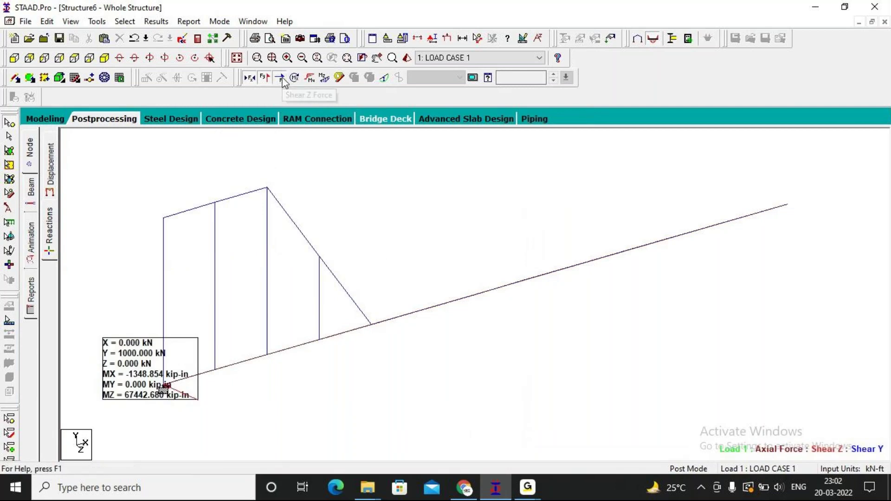
left_click(280, 78)
scroll(351, 235, "up", 4)
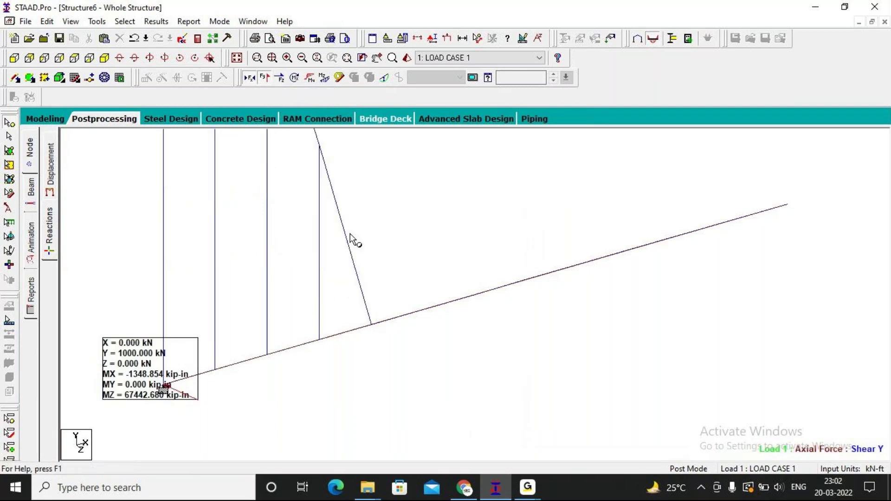
scroll(349, 233, "down", 3)
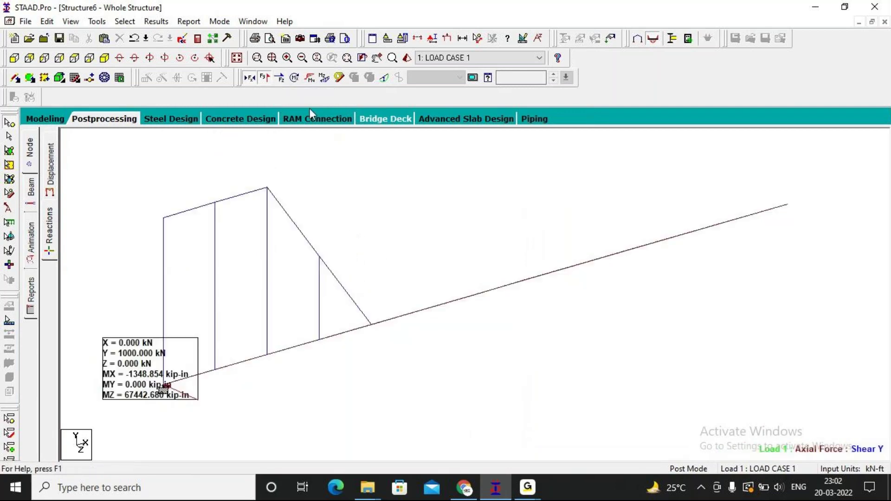
Display the torsion, Bending Y and Bending Z moment diagrams on the beam.
left_click(295, 78)
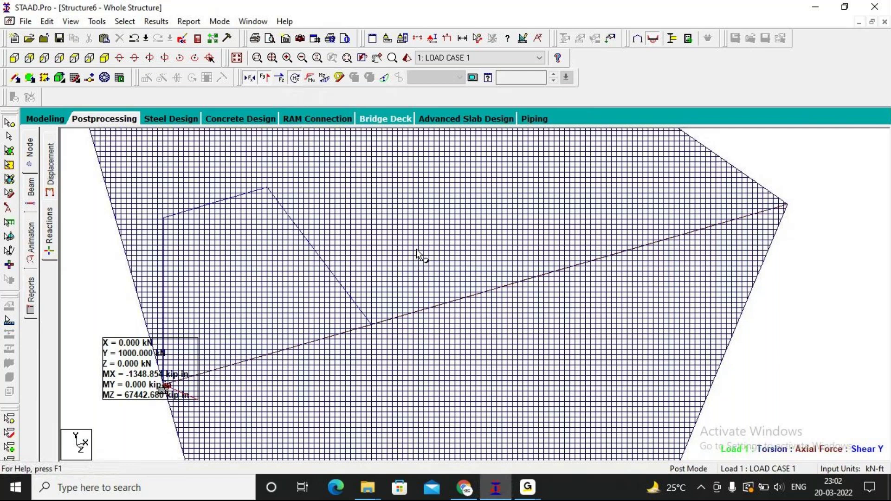
left_click(310, 78)
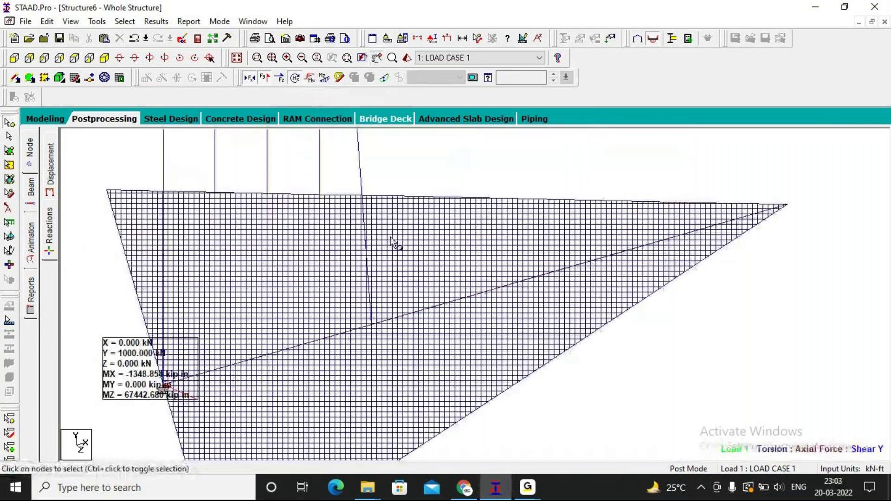
left_click(328, 83)
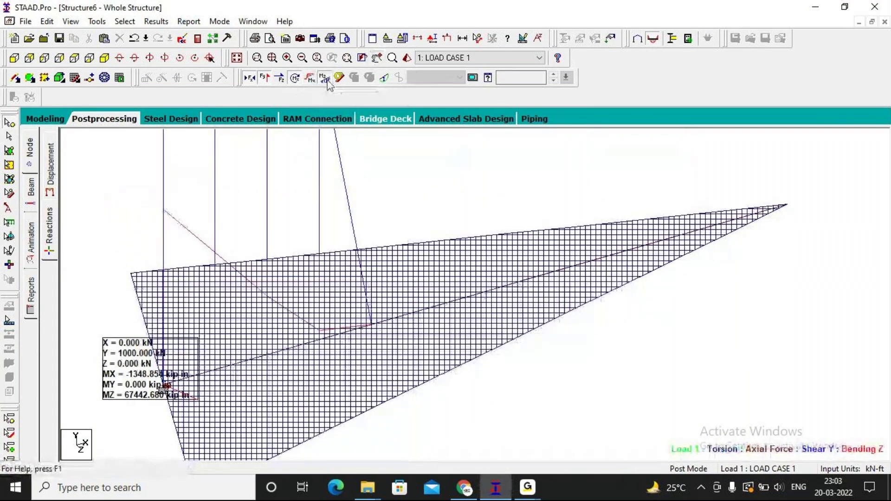
left_click(309, 82)
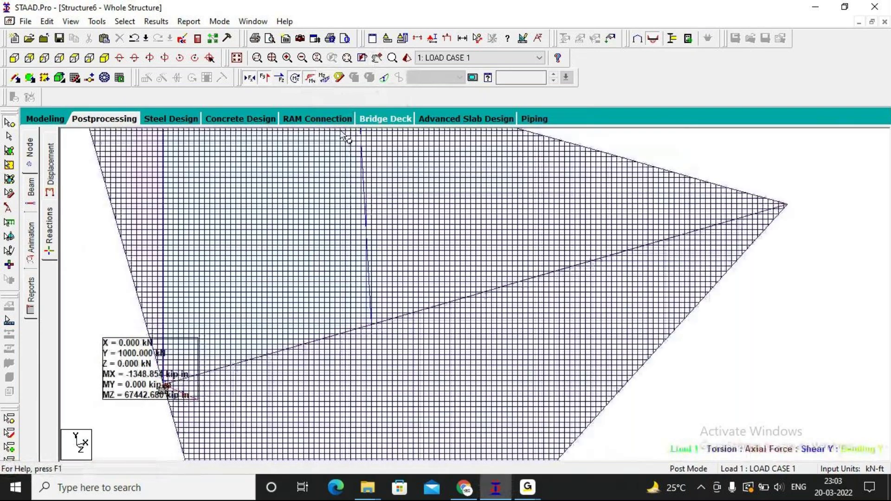
left_click(323, 79)
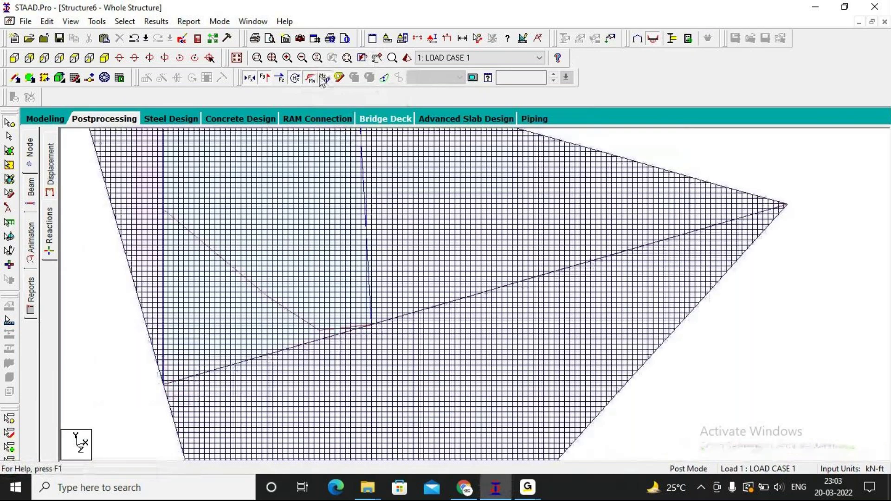
Hide the axial, shear, torsion and Bending Y diagrams, leaving only the Bending Z moment diagram on the beam.
left_click(274, 79)
left_click(249, 79)
left_click(279, 78)
left_click(295, 77)
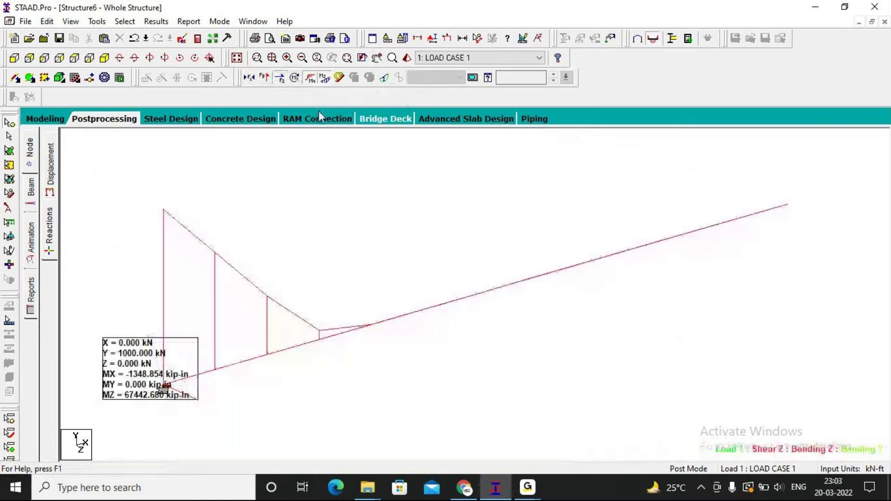
left_click(325, 80)
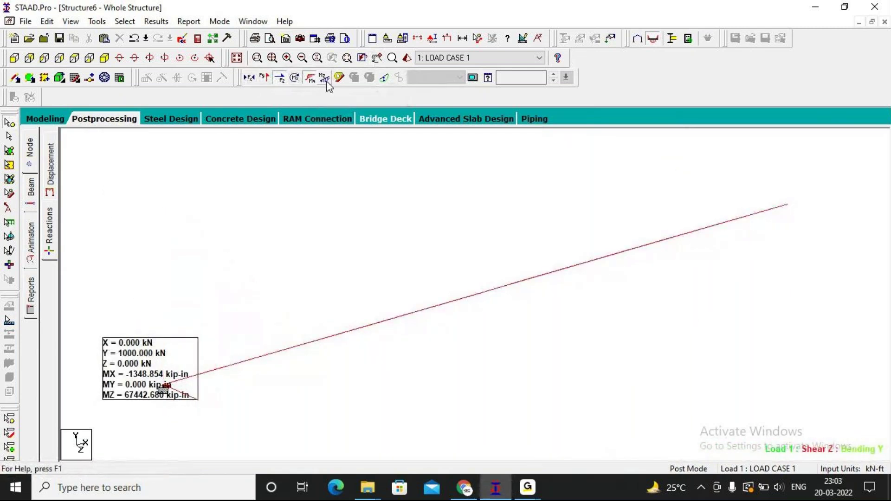
left_click(327, 82)
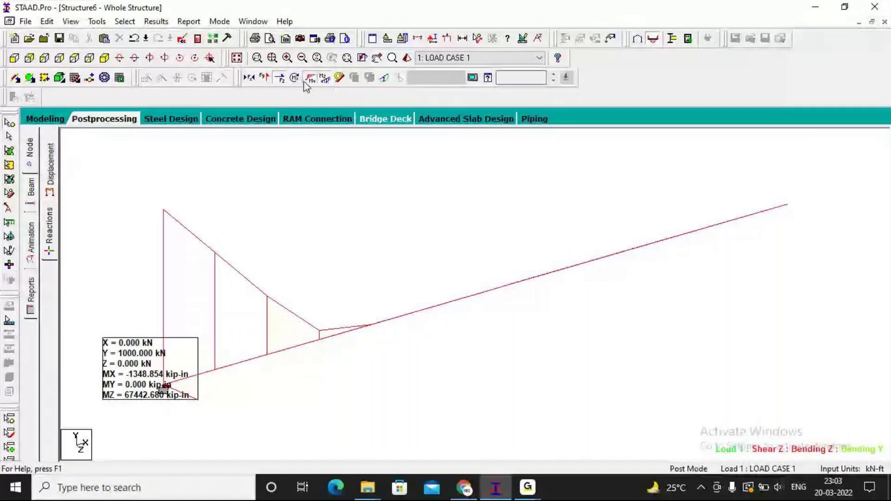
left_click(279, 79)
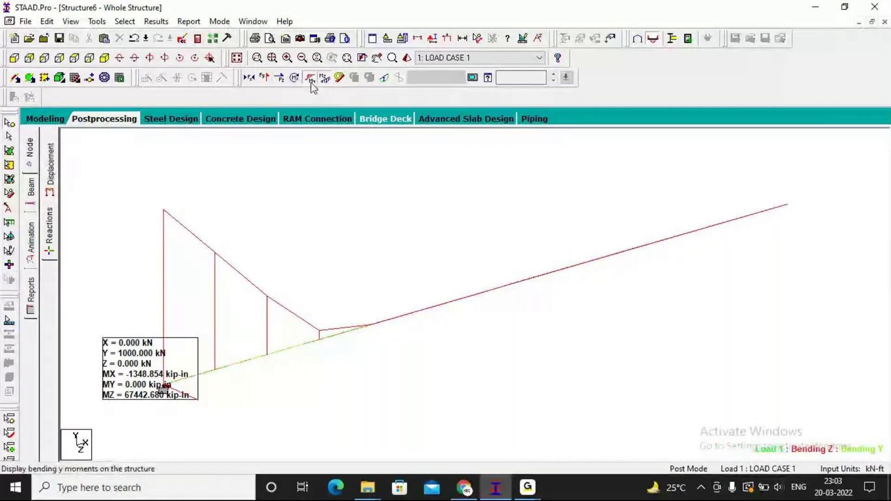
left_click(310, 80)
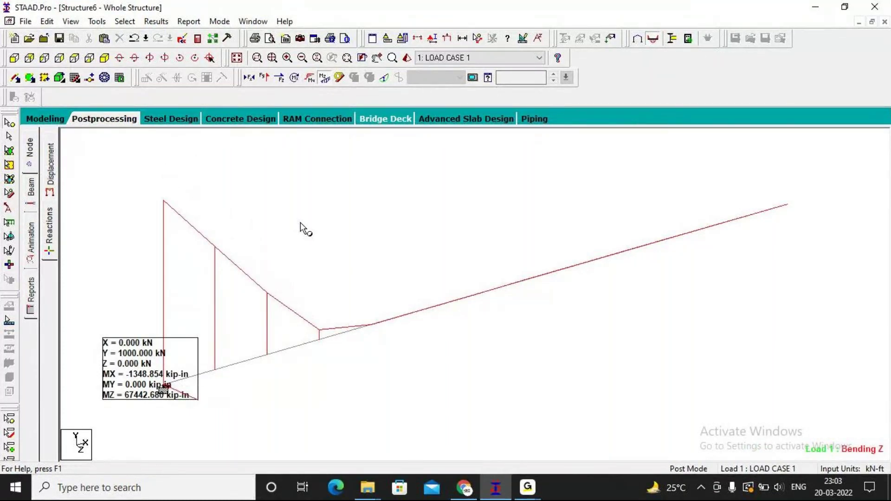
Switch to the online whiteboard in Chrome and delete the whole existing sketch.
left_click(475, 482)
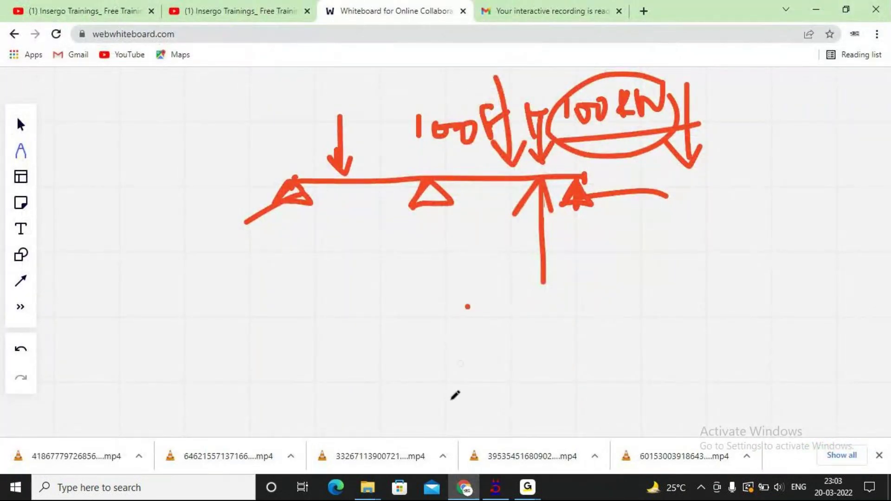
key("ctrl+a")
key("Delete")
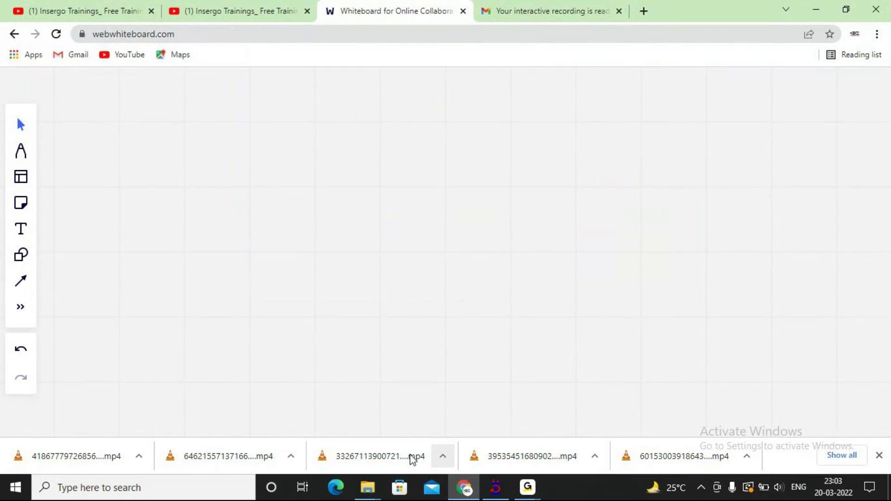
With the pen, sketch a sloping beam labelled 100 and a triangular support under its left end.
left_click(20, 151)
left_click_drag(205, 248, 714, 161)
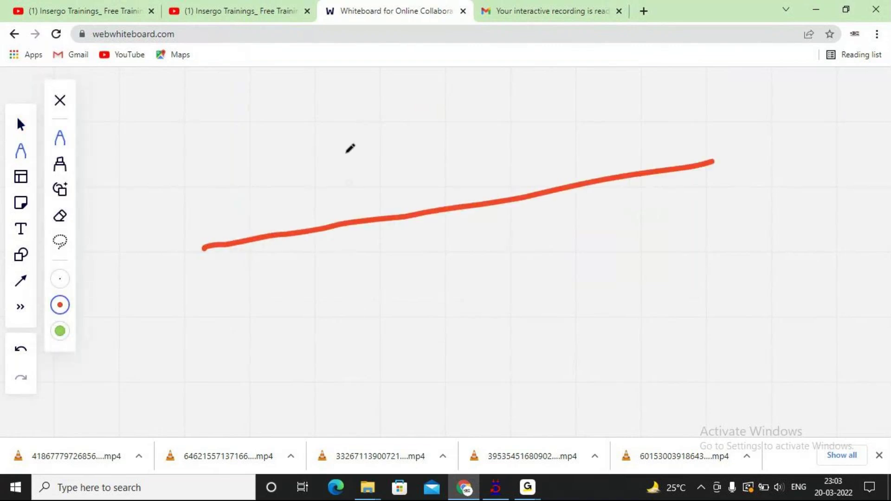
left_click_drag(413, 241, 419, 269)
mouse_move(427, 241)
left_mouse_down()
mouse_move(441, 256)
mouse_move(474, 232)
mouse_move(459, 255)
left_mouse_up()
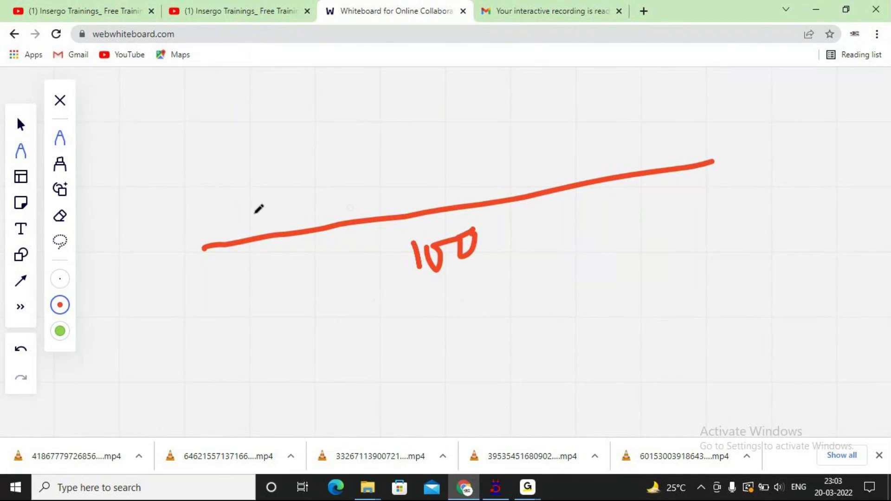
mouse_move(204, 248)
left_mouse_down()
mouse_move(205, 239)
mouse_move(202, 268)
mouse_move(210, 243)
mouse_move(208, 261)
left_mouse_up()
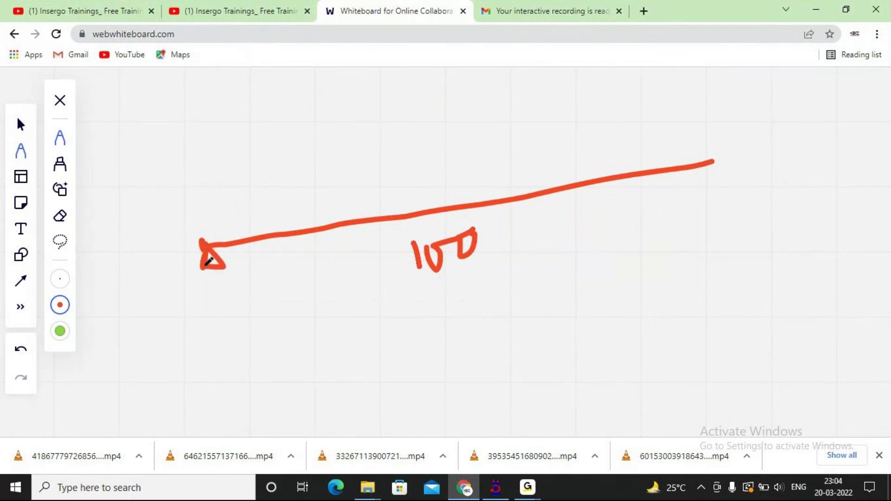
Sketch a partial uniform load block over the middle of the beam with a downward arrow labelled -100.
mouse_move(385, 216)
left_mouse_down()
mouse_move(498, 182)
mouse_move(519, 195)
mouse_move(414, 201)
mouse_move(390, 214)
left_mouse_up()
mouse_move(448, 100)
left_mouse_down()
mouse_move(453, 146)
mouse_move(435, 141)
mouse_move(470, 129)
mouse_move(488, 97)
left_mouse_up()
left_click_drag(498, 82, 501, 117)
left_click_drag(545, 105, 549, 91)
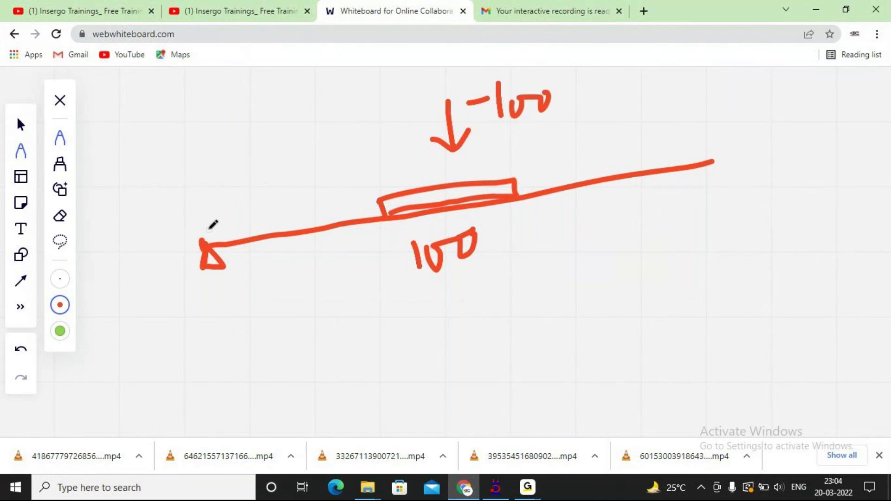
Sketch filled triangular supports under the beam's right end and midpoint, and retrace the left support.
left_click_drag(697, 167, 698, 193)
mouse_move(711, 162)
left_mouse_down()
mouse_move(720, 184)
mouse_move(696, 195)
mouse_move(706, 185)
left_mouse_up()
left_click_drag(224, 263, 183, 265)
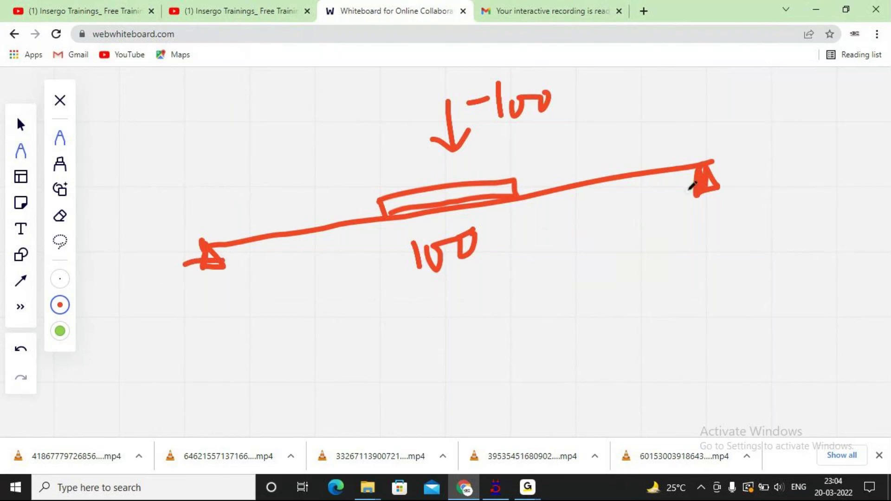
mouse_move(453, 215)
left_mouse_down()
mouse_move(450, 228)
mouse_move(452, 215)
left_mouse_up()
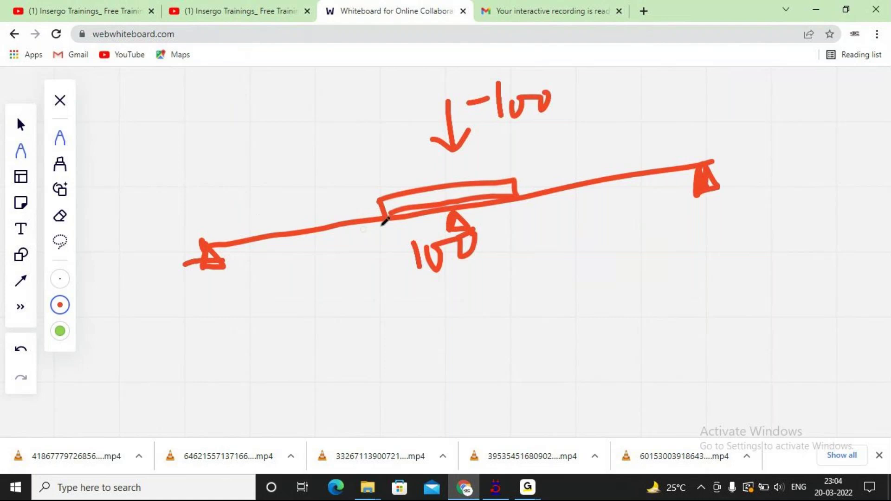
left_click_drag(448, 223, 459, 214)
Switch to the GoTo meeting window.
mouse_move(538, 486)
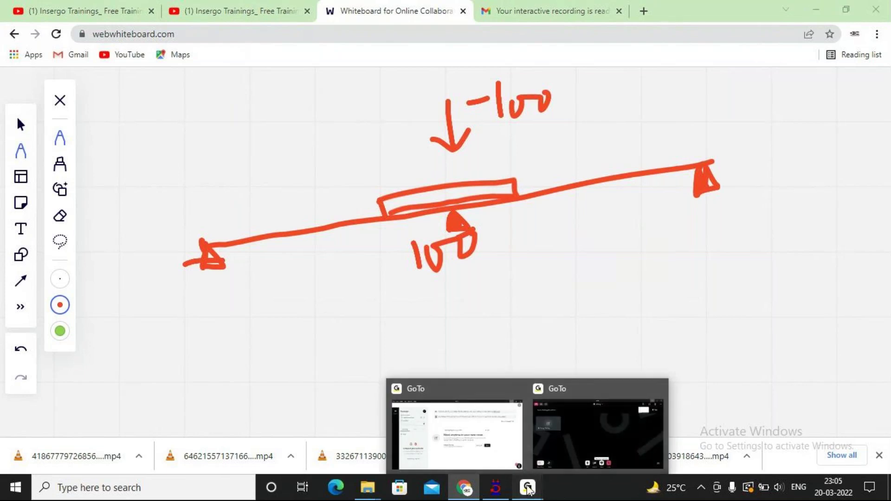
left_click(574, 442)
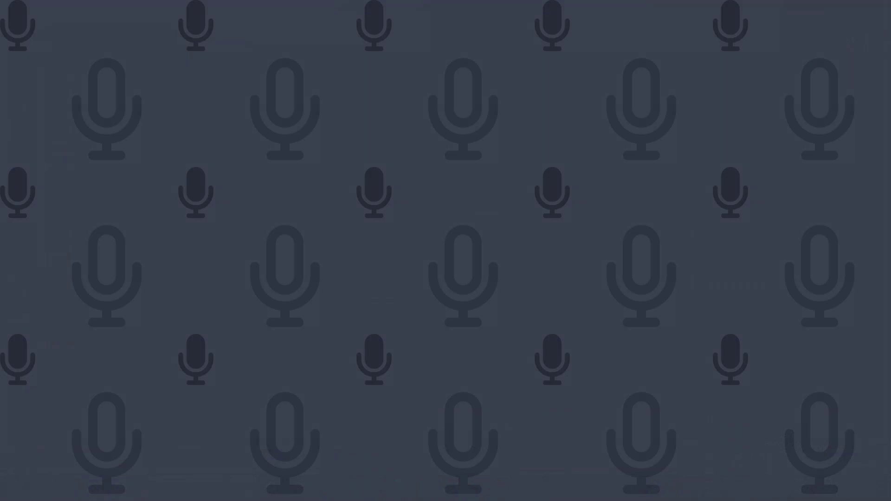